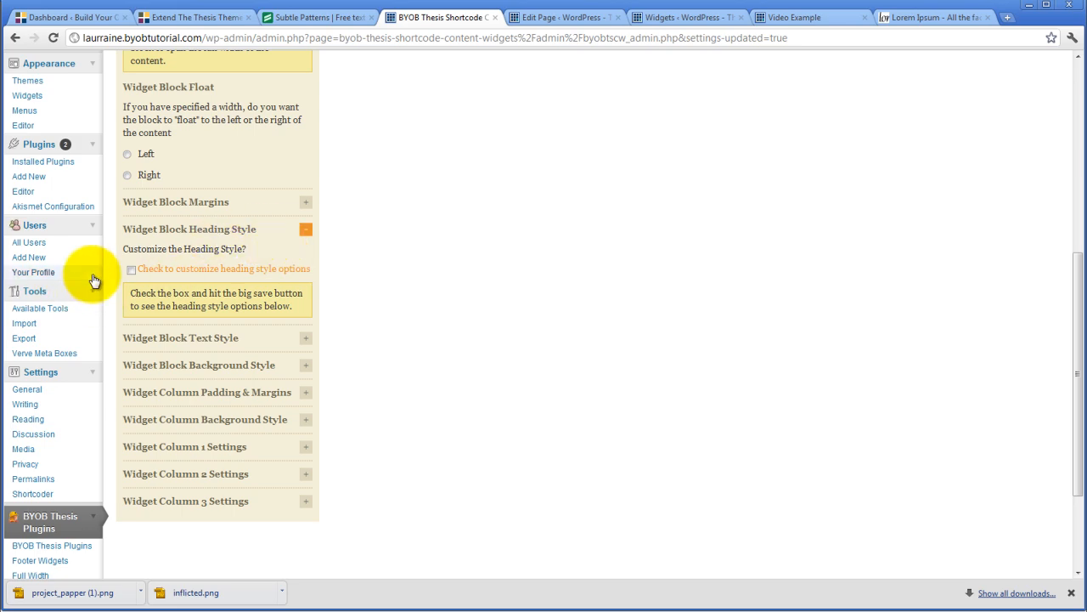
- Enable heading style customization for Widget Block 1 and save the options
{"action": "left_click", "coordinate": [131, 269]}
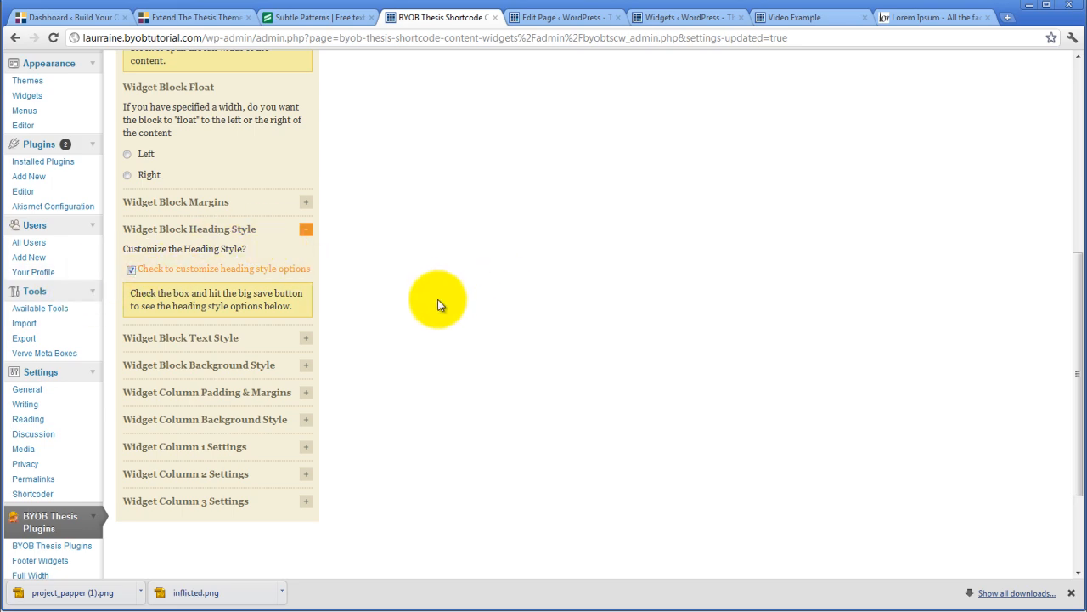
{"action": "scroll", "coordinate": [438, 299], "scroll_direction": "up", "scroll_amount": 5}
{"action": "left_click", "coordinate": [446, 380]}
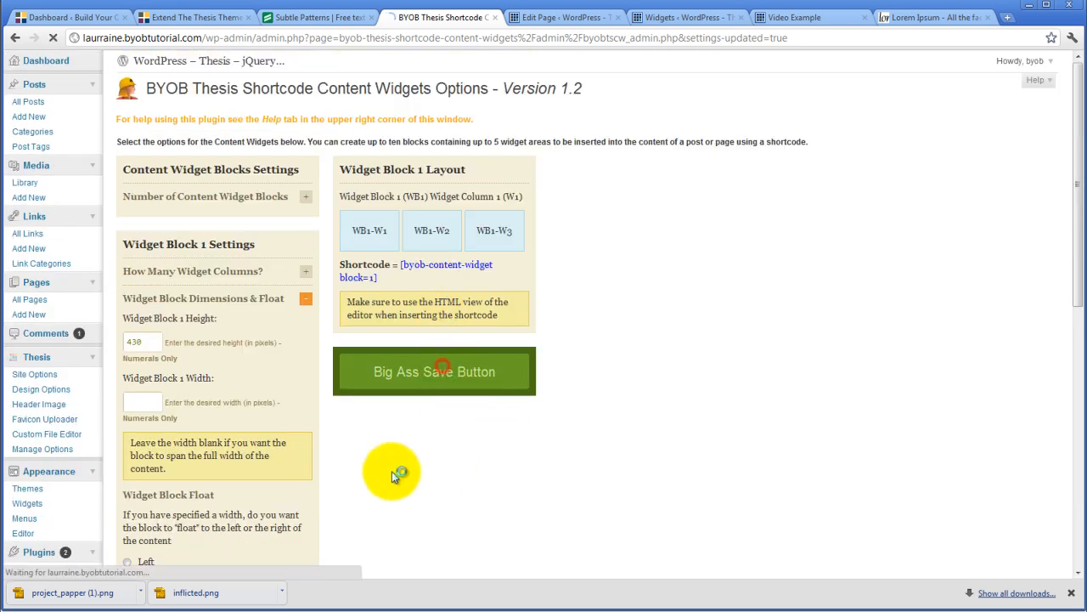
- In the Widget Block 1 heading style, set the font family to Arial Black and the font size to 18
{"action": "scroll", "coordinate": [379, 472], "scroll_direction": "down", "scroll_amount": 4}
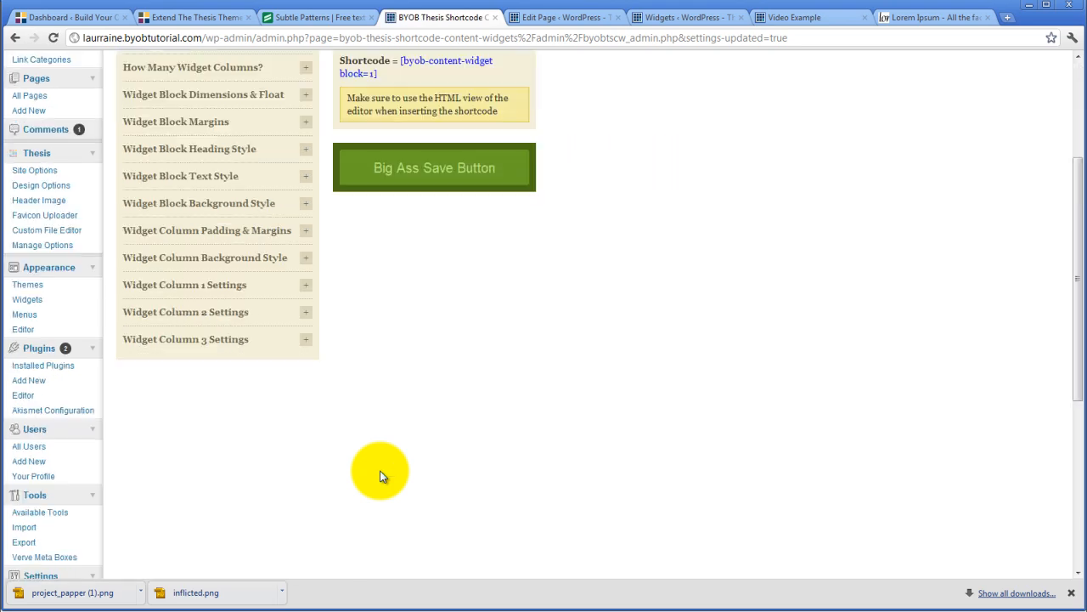
{"action": "scroll", "coordinate": [378, 469], "scroll_direction": "up", "scroll_amount": 3}
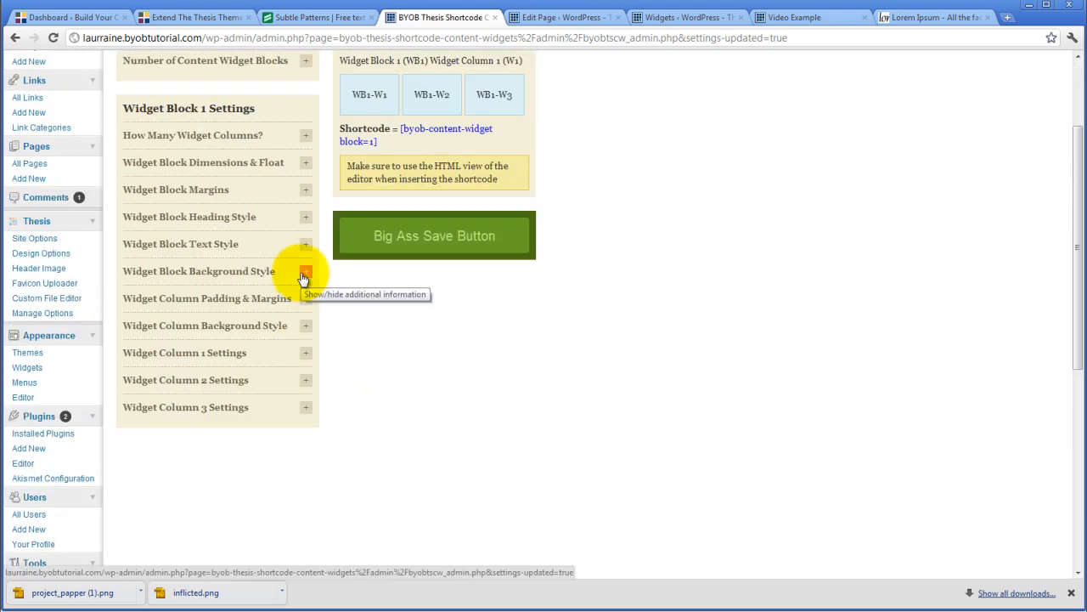
{"action": "left_click", "coordinate": [305, 218]}
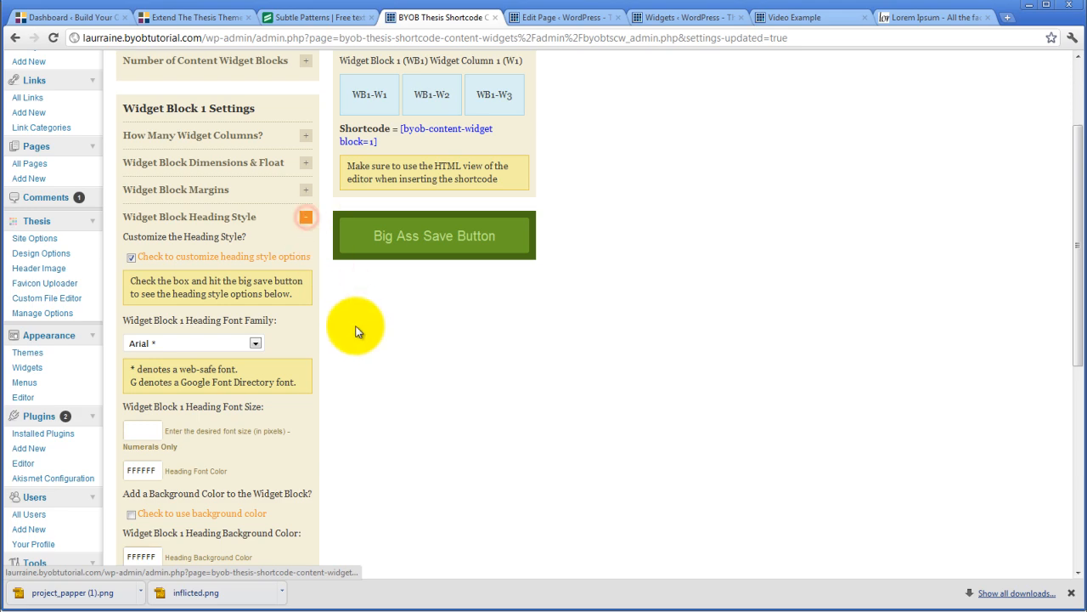
{"action": "scroll", "coordinate": [370, 343], "scroll_direction": "down", "scroll_amount": 1}
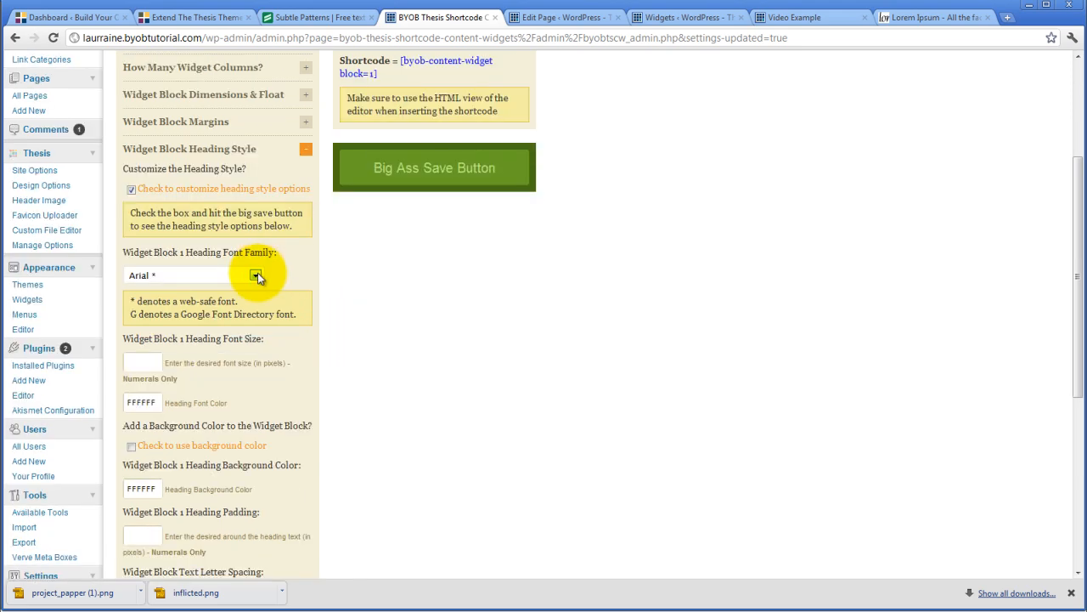
{"action": "left_click", "coordinate": [255, 275]}
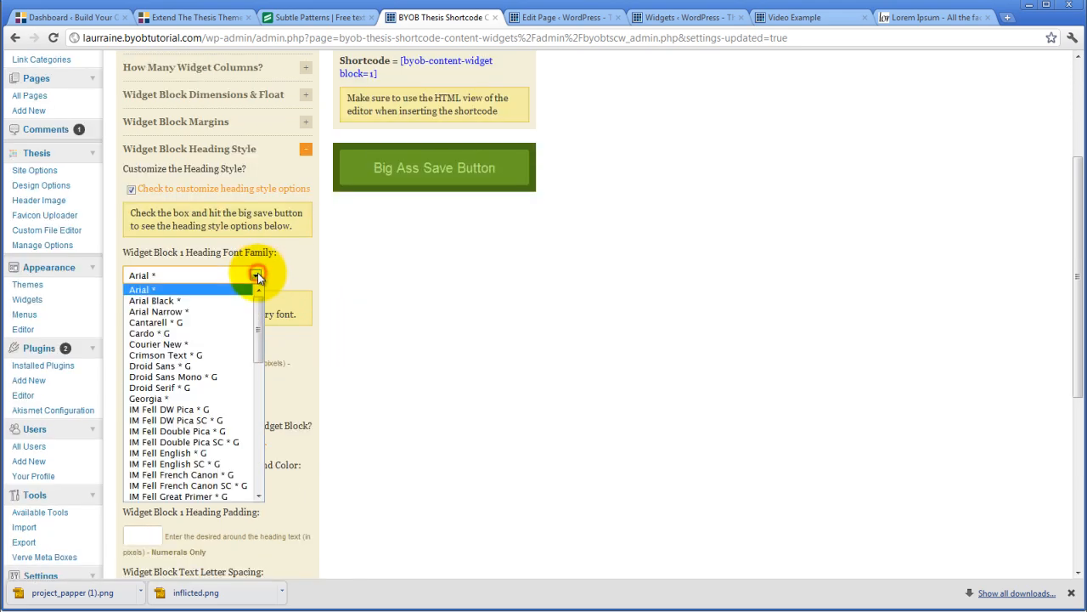
{"action": "left_click", "coordinate": [167, 301]}
{"action": "left_click", "coordinate": [142, 362]}
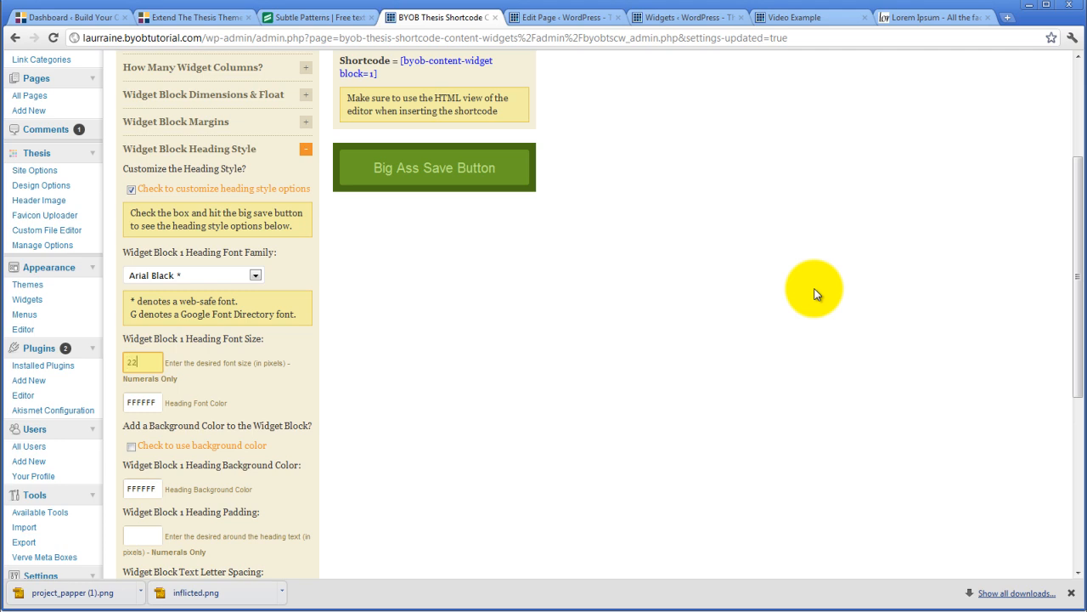
{"action": "left_click_drag", "start_coordinate": [142, 361], "coordinate": [129, 377]}
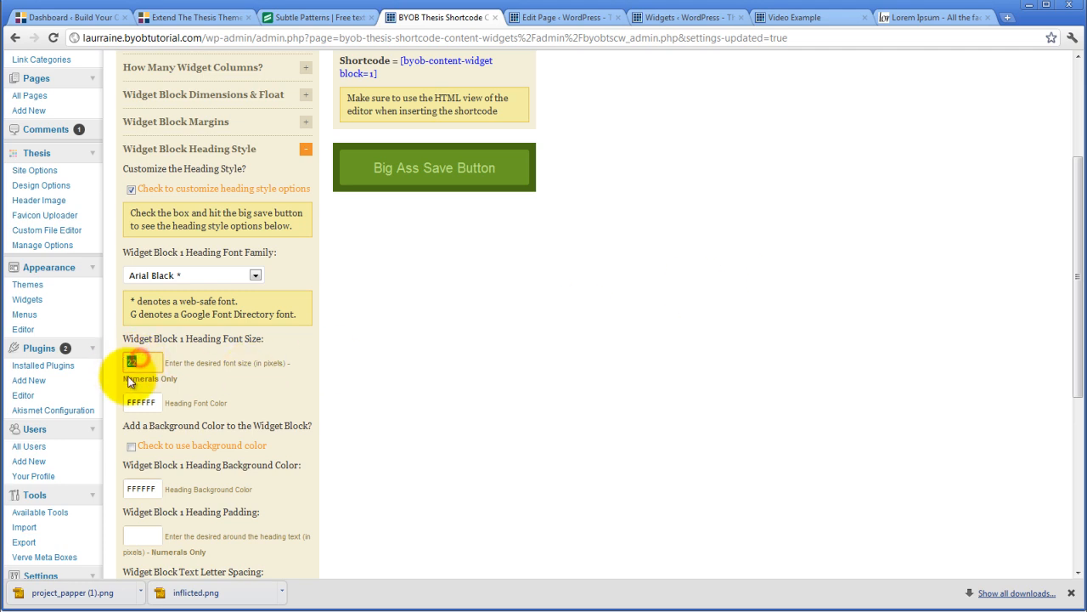
{"action": "type", "text": "18"}
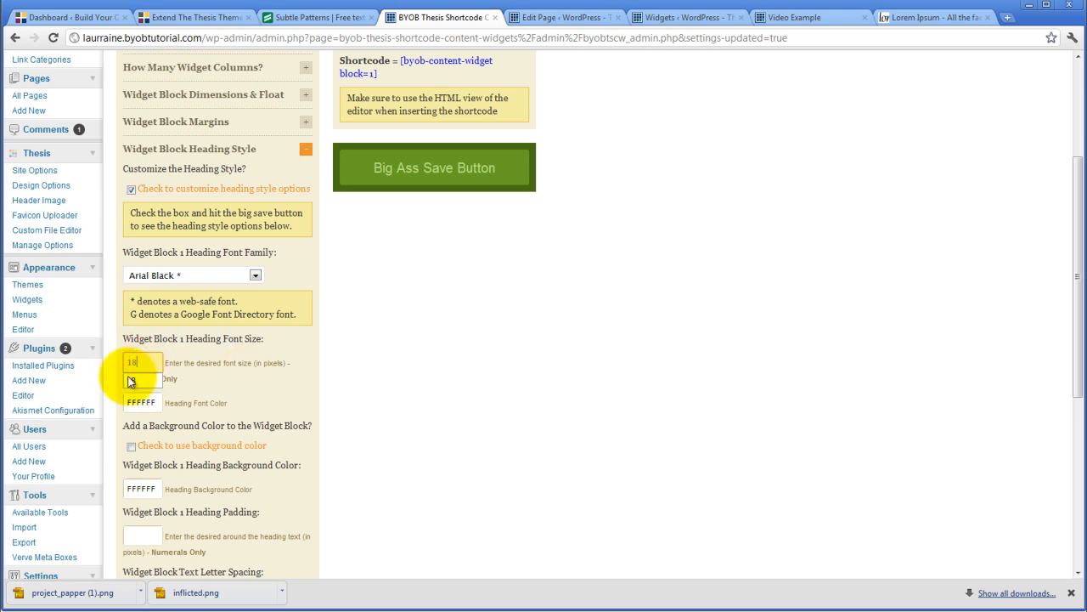
{"action": "left_click", "coordinate": [254, 377]}
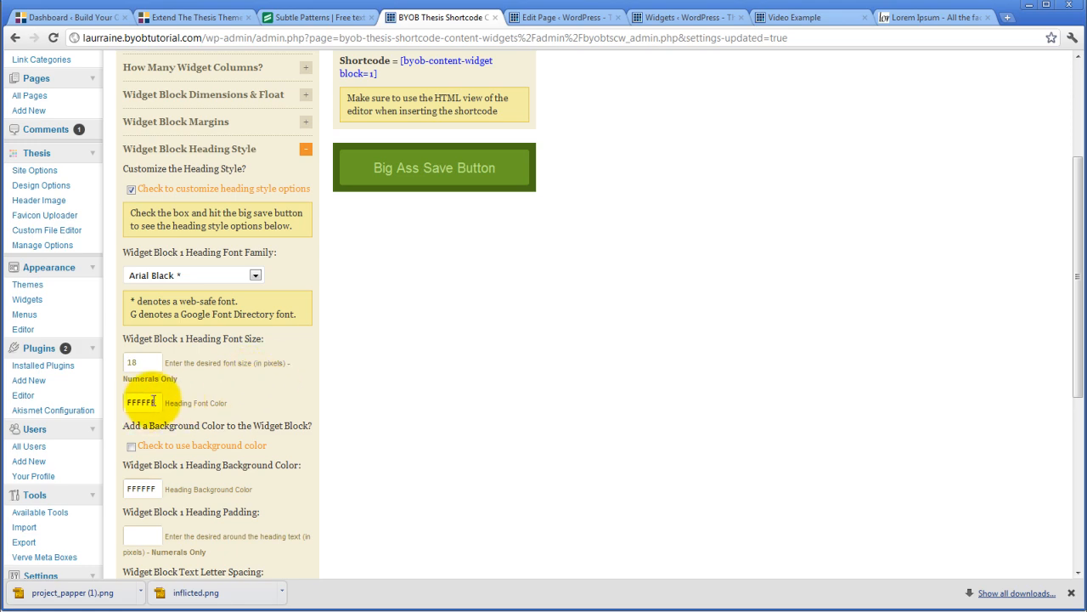
- Enable the Widget Block 1 heading background color and set it to dark gray 575757
{"action": "scroll", "coordinate": [231, 393], "scroll_direction": "down", "scroll_amount": 3}
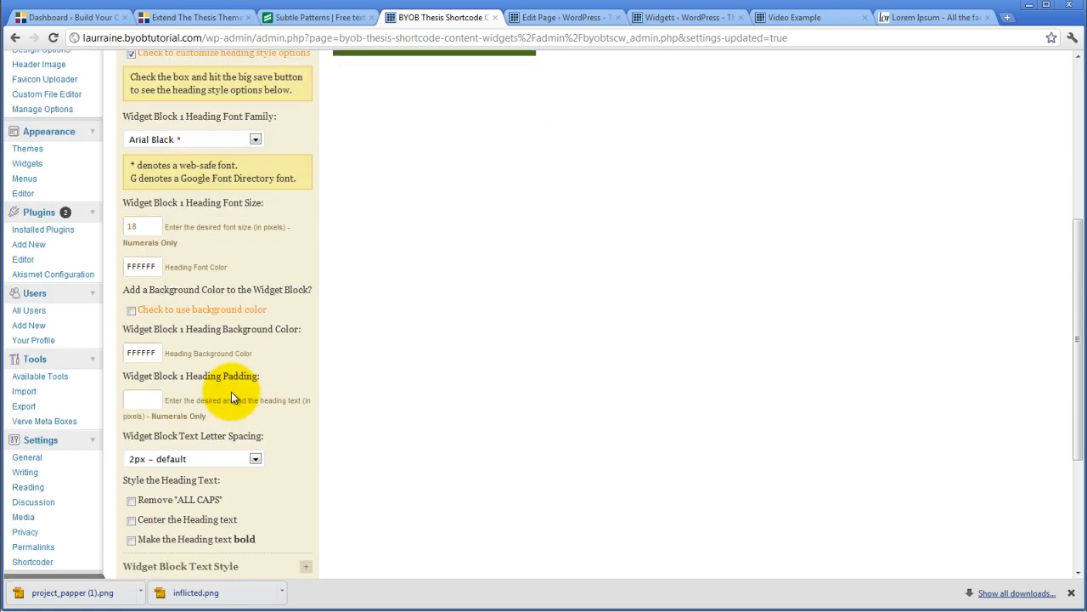
{"action": "left_click", "coordinate": [141, 352]}
{"action": "left_click_drag", "start_coordinate": [271, 415], "coordinate": [271, 425]}
{"action": "left_click", "coordinate": [275, 346]}
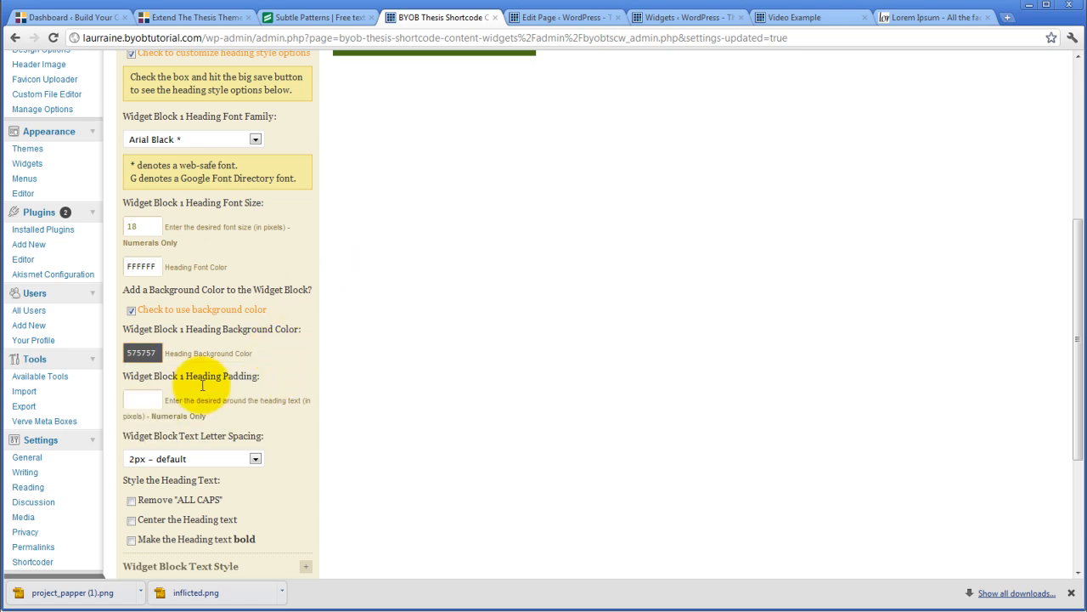
- Set the Widget Block 1 heading padding to 10 and the letter spacing to 1px
{"action": "left_click", "coordinate": [141, 400]}
{"action": "type", "text": "10"}
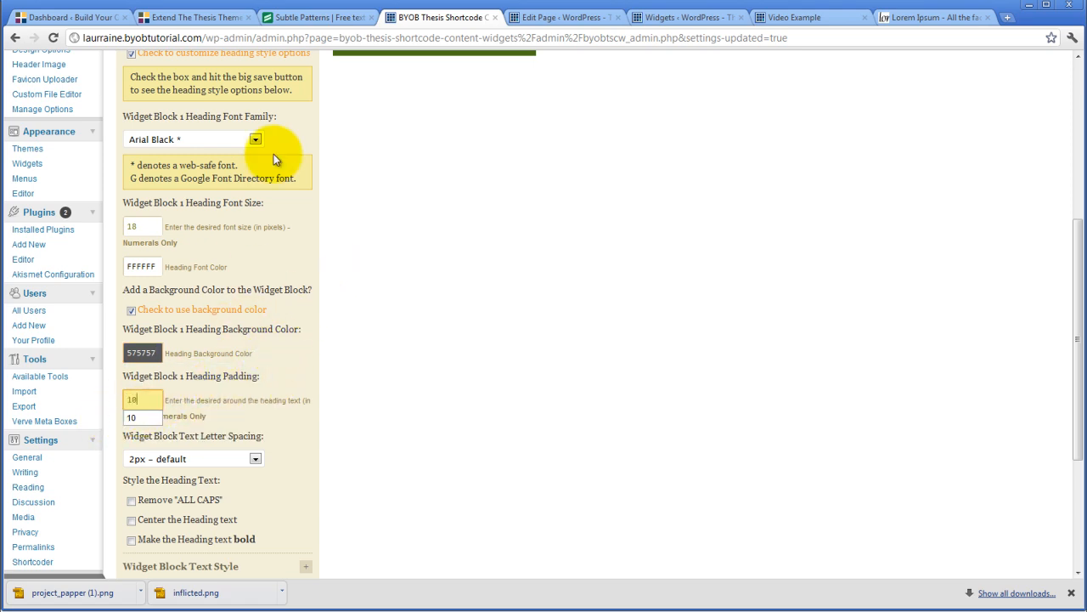
{"action": "left_click", "coordinate": [248, 399]}
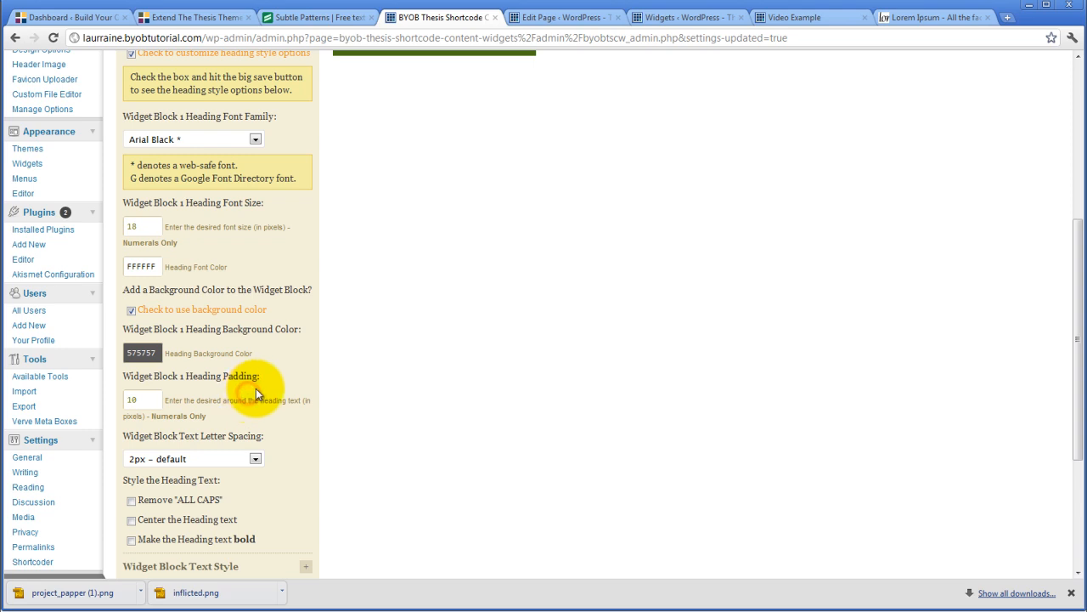
{"action": "scroll", "coordinate": [276, 319], "scroll_direction": "down", "scroll_amount": 3}
{"action": "left_click", "coordinate": [255, 322]}
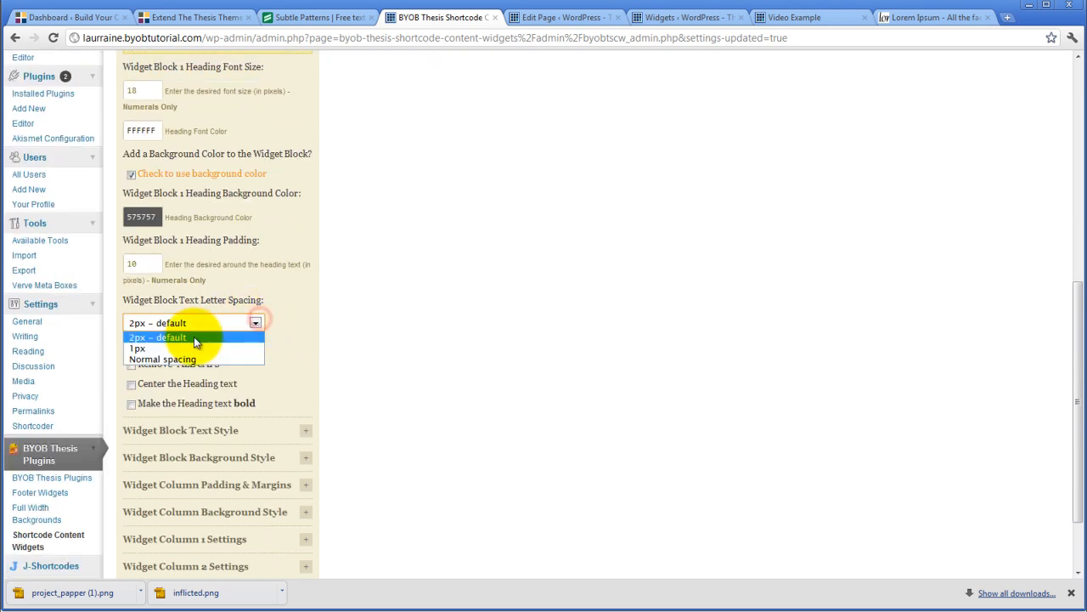
{"action": "left_click", "coordinate": [194, 348]}
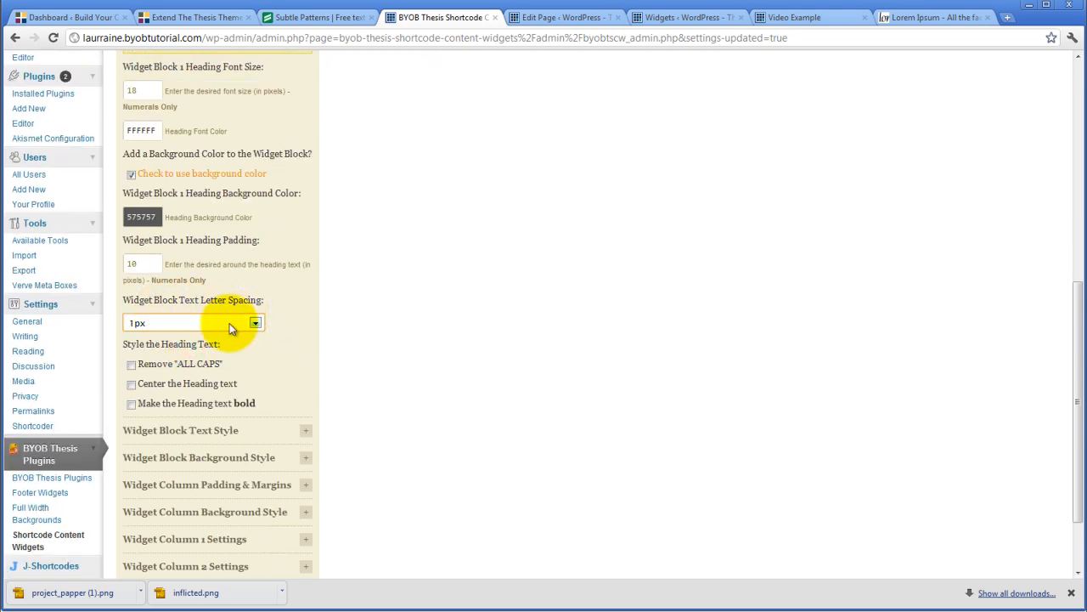
- Remove all caps from the heading text, center it, and save the widget block options
{"action": "left_click", "coordinate": [130, 365]}
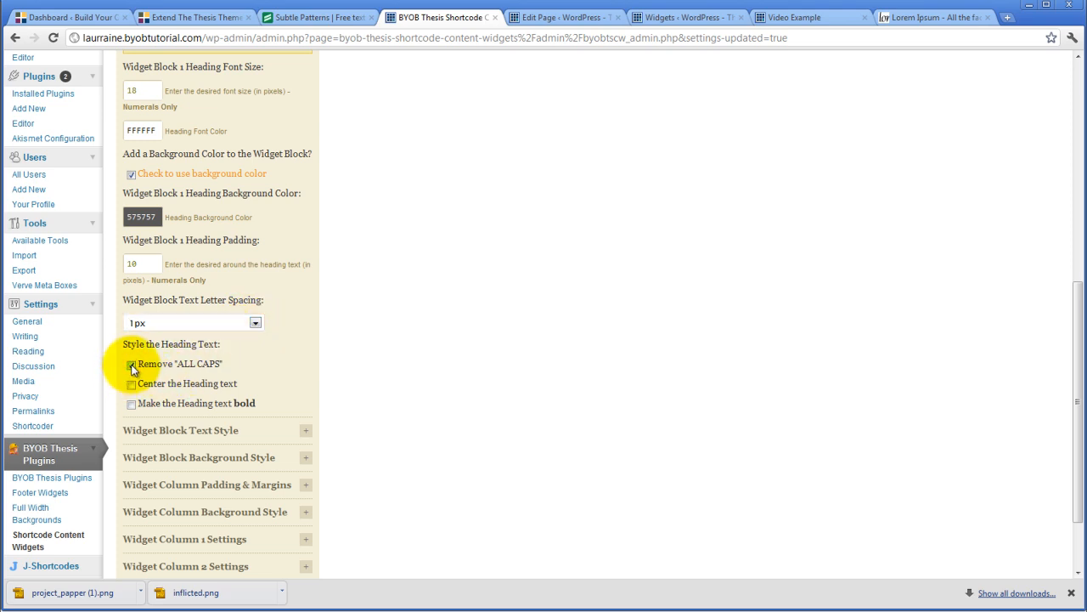
{"action": "left_click", "coordinate": [130, 384]}
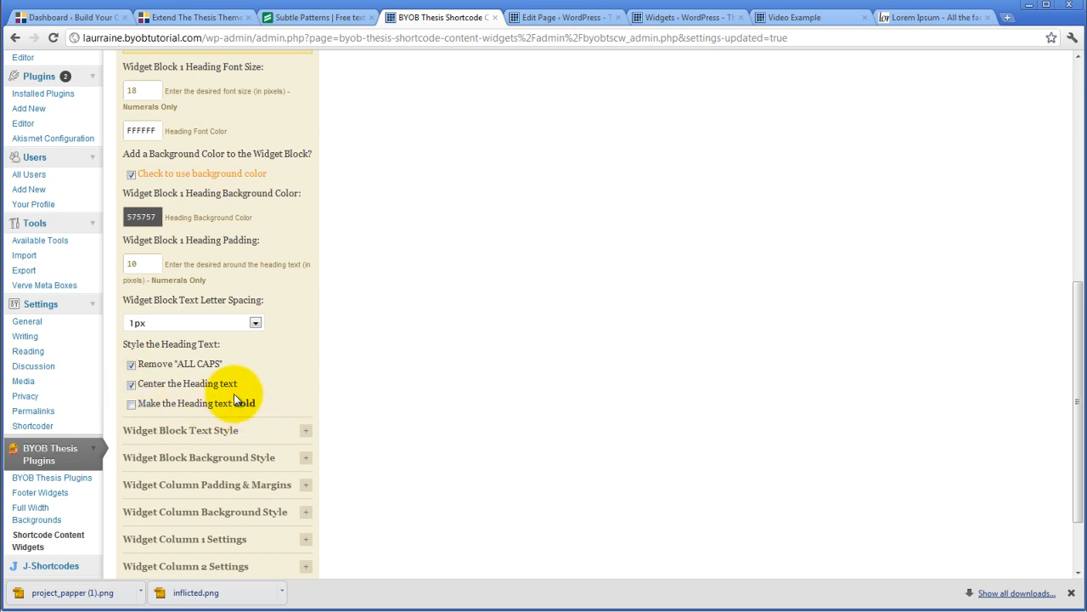
{"action": "scroll", "coordinate": [288, 394], "scroll_direction": "up", "scroll_amount": 3}
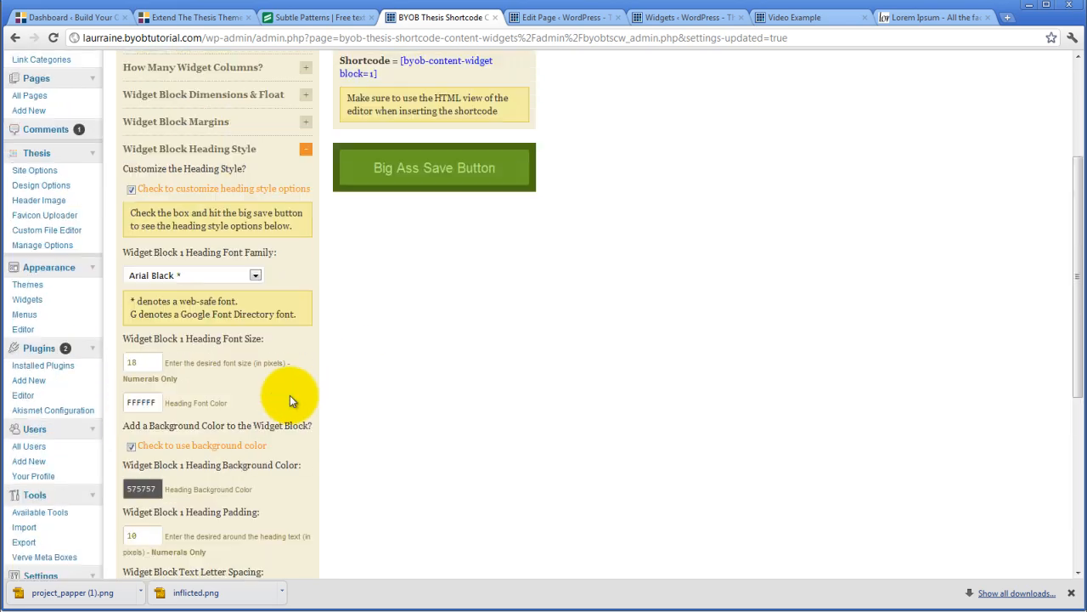
{"action": "left_click", "coordinate": [437, 181]}
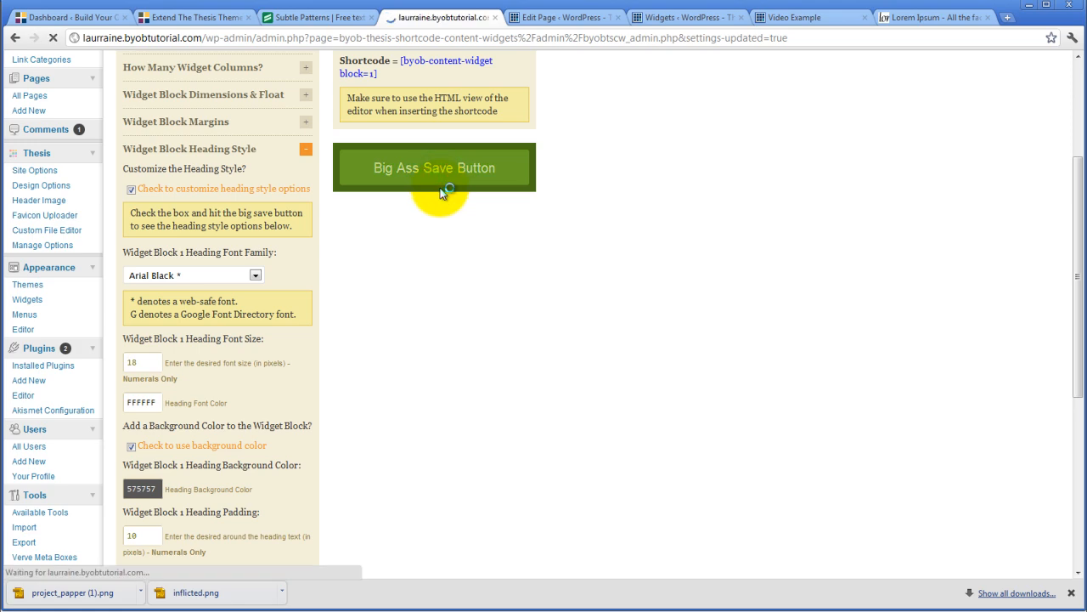
- Reload the Video Example page and check how the three column headings are styled
{"action": "left_click", "coordinate": [791, 17]}
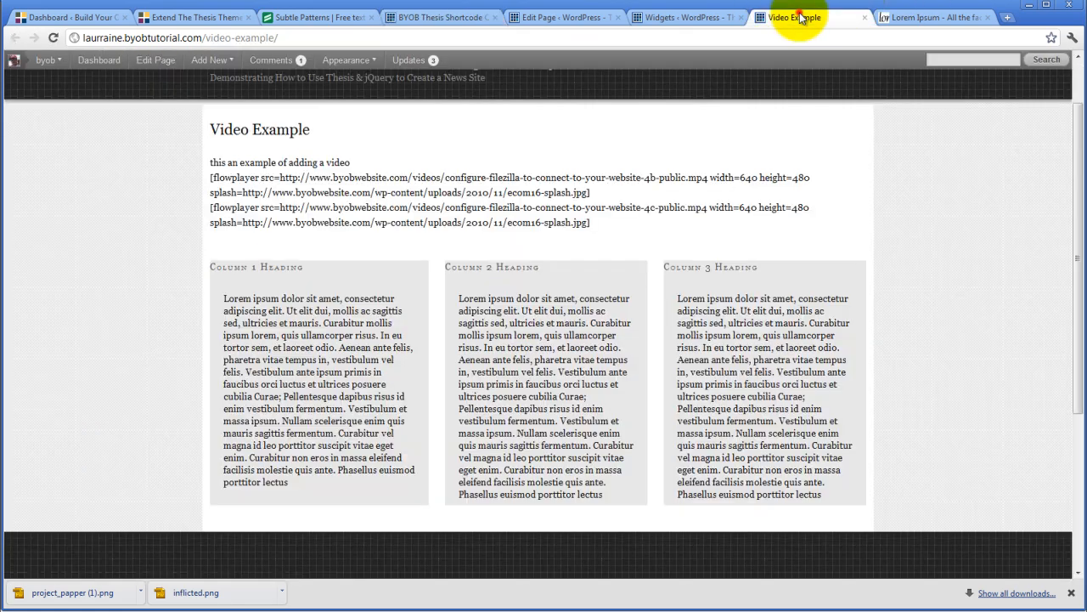
{"action": "left_click", "coordinate": [53, 37]}
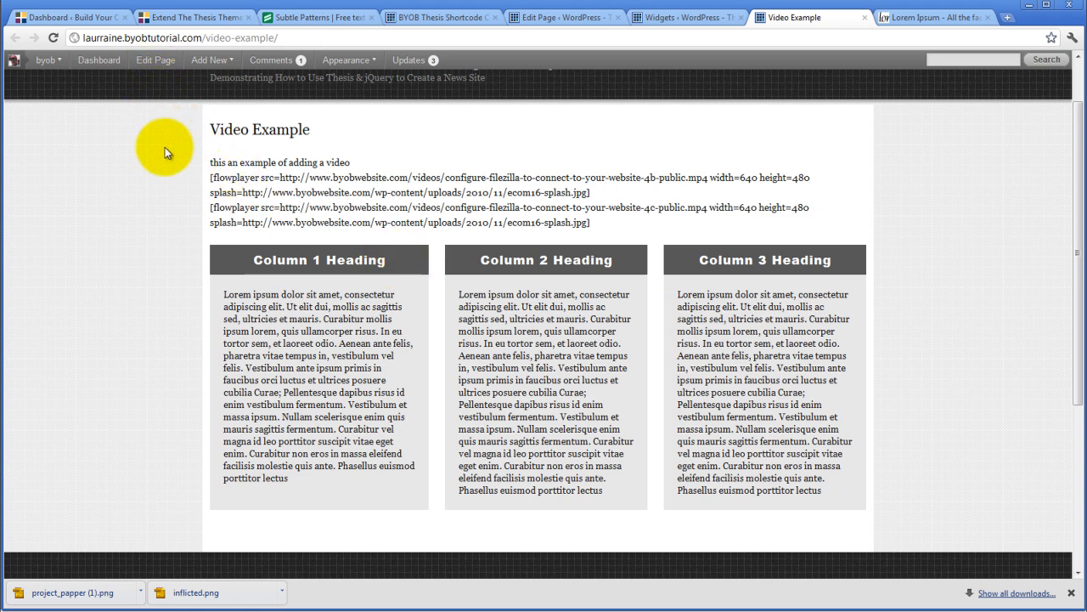
{"action": "scroll", "coordinate": [174, 140], "scroll_direction": "up", "scroll_amount": 2}
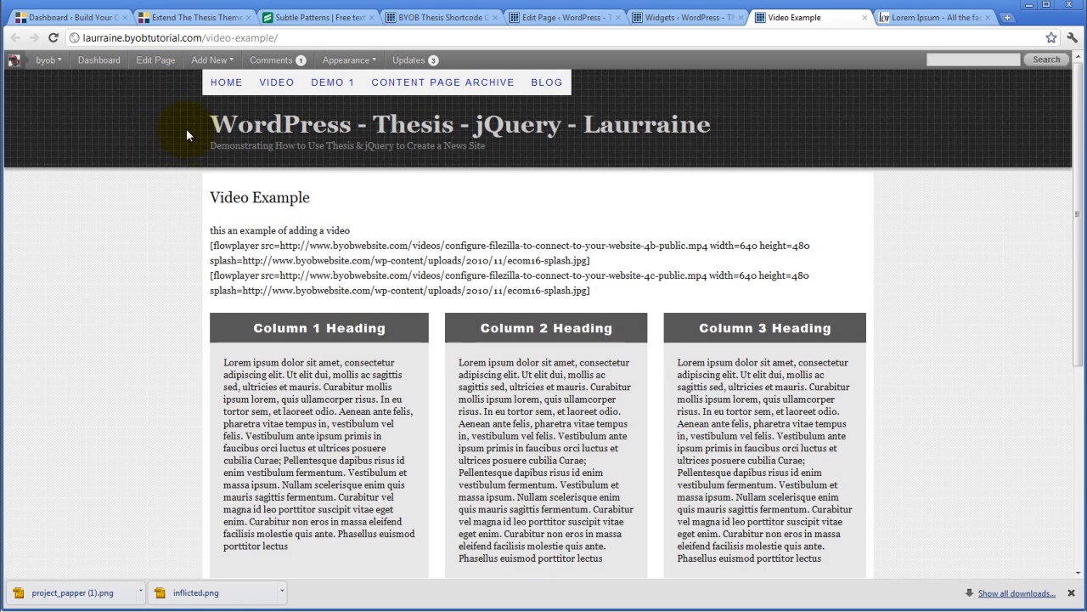
- Open the Full Width Backgrounds options and select the URL of the header area's background image
{"action": "left_click", "coordinate": [659, 18]}
{"action": "left_click", "coordinate": [594, 17]}
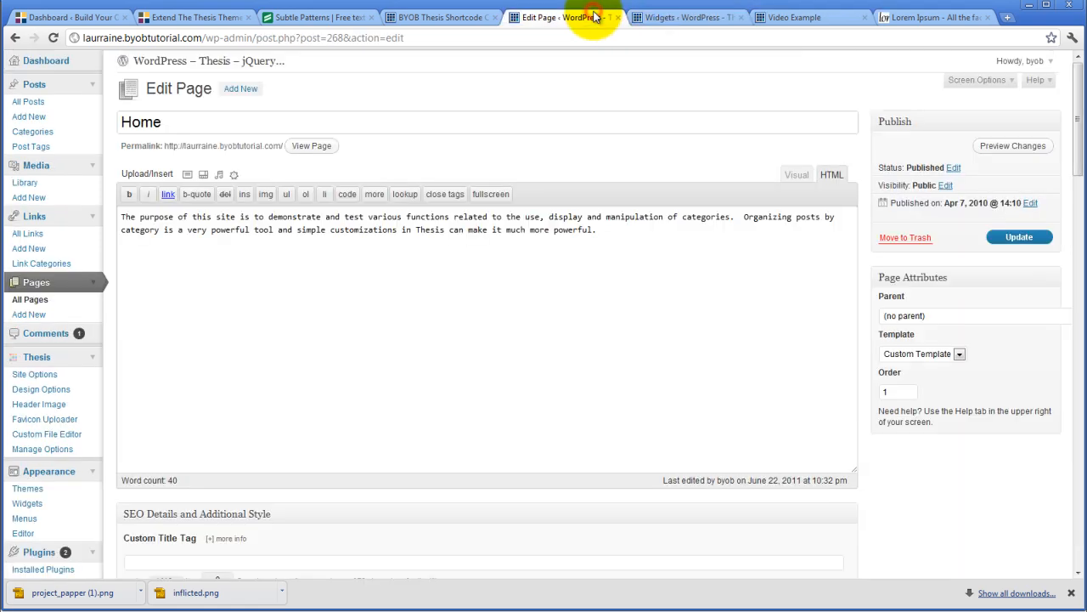
{"action": "left_click", "coordinate": [450, 18]}
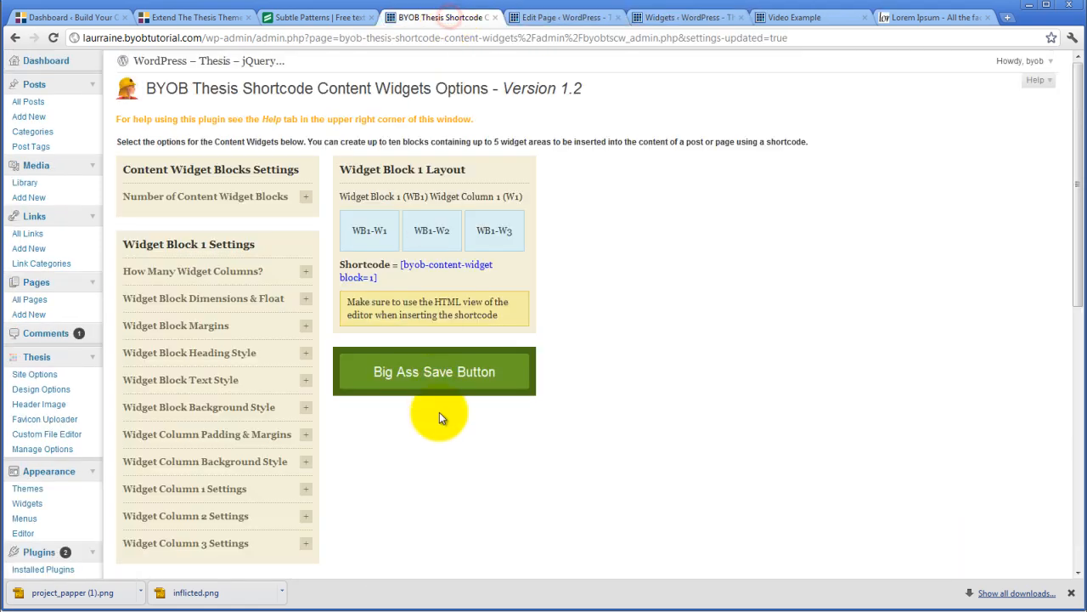
{"action": "scroll", "coordinate": [442, 432], "scroll_direction": "down", "scroll_amount": 3}
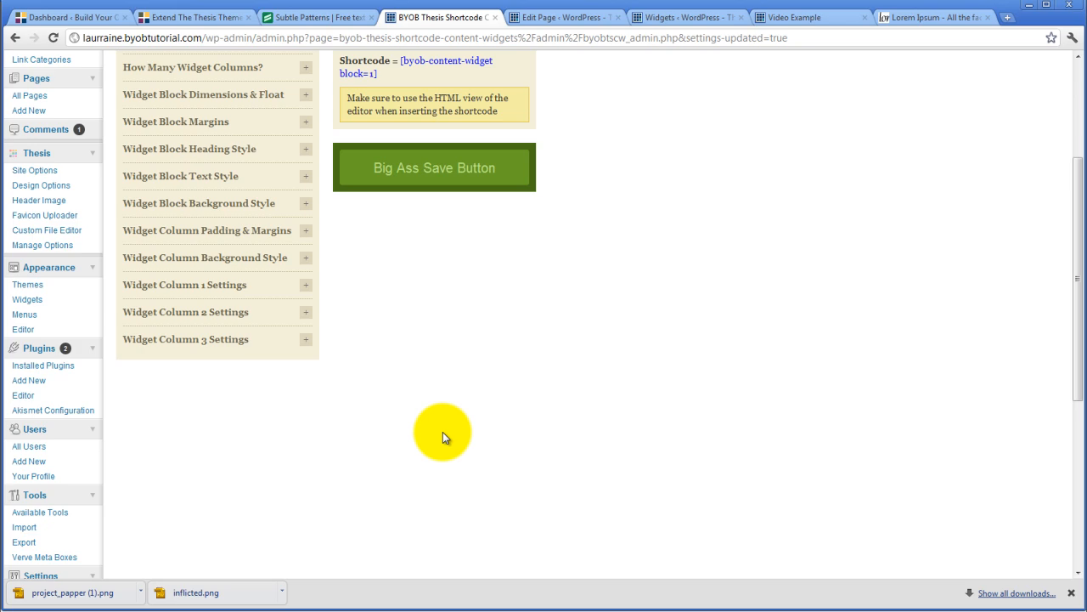
{"action": "scroll", "coordinate": [443, 432], "scroll_direction": "down", "scroll_amount": 4}
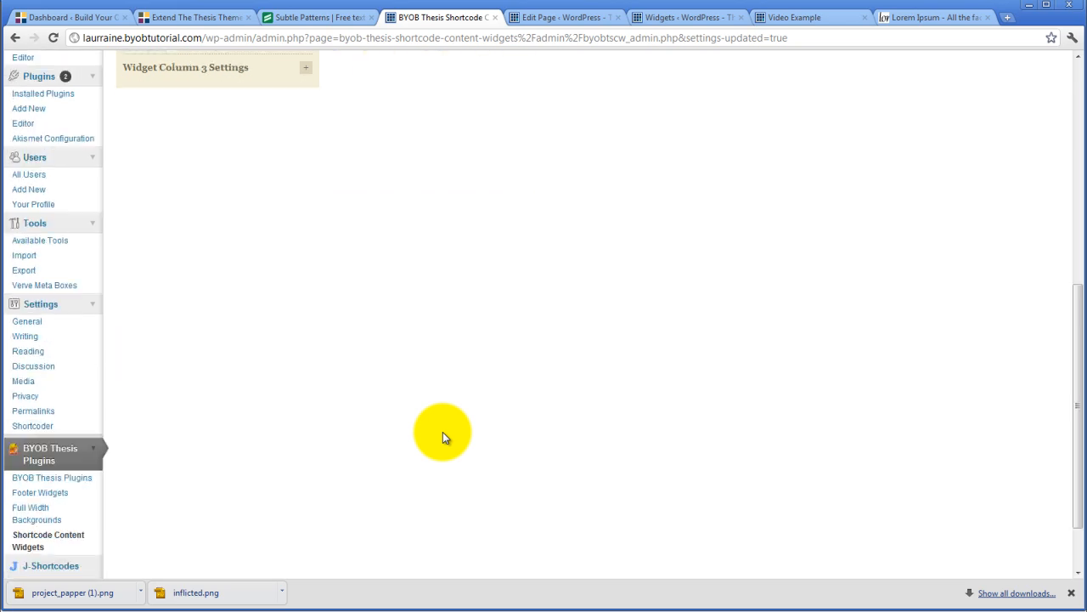
{"action": "left_click", "coordinate": [34, 513]}
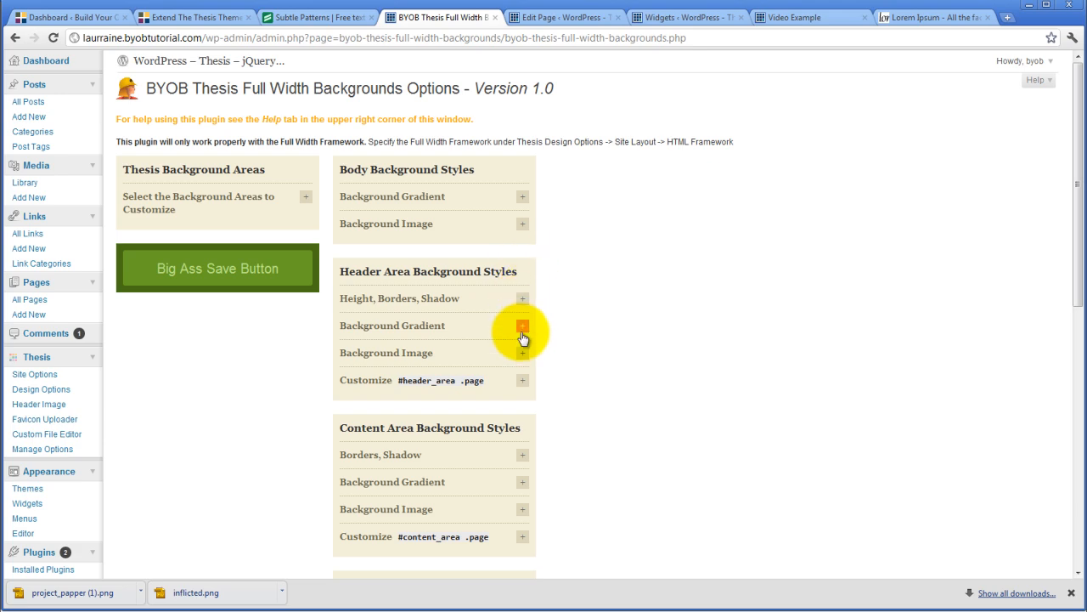
{"action": "left_click", "coordinate": [523, 353]}
{"action": "scroll", "coordinate": [291, 383], "scroll_direction": "down", "scroll_amount": 2}
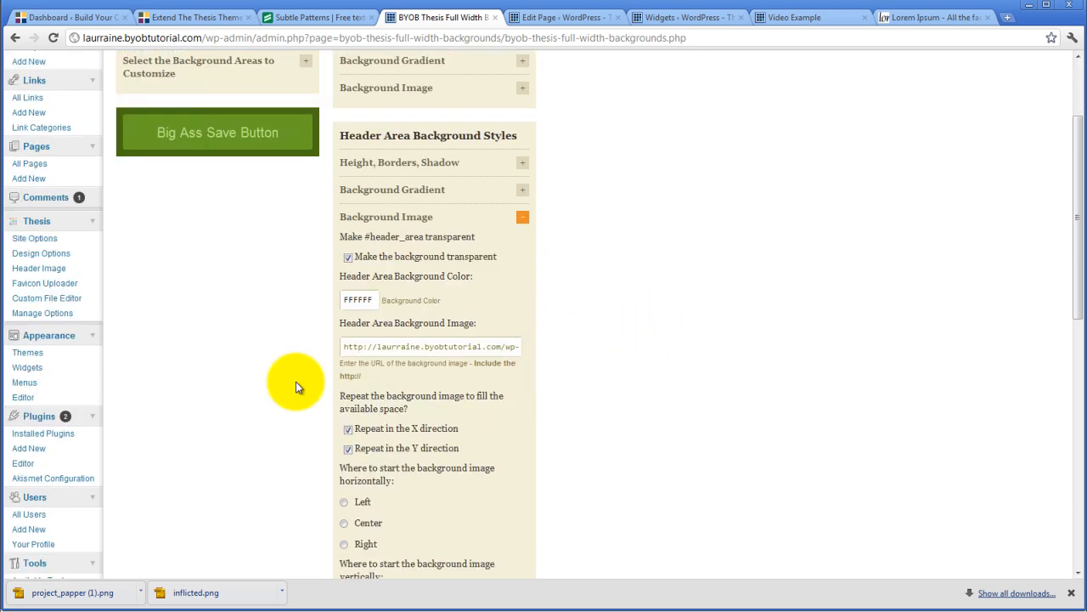
{"action": "triple_click", "coordinate": [459, 346]}
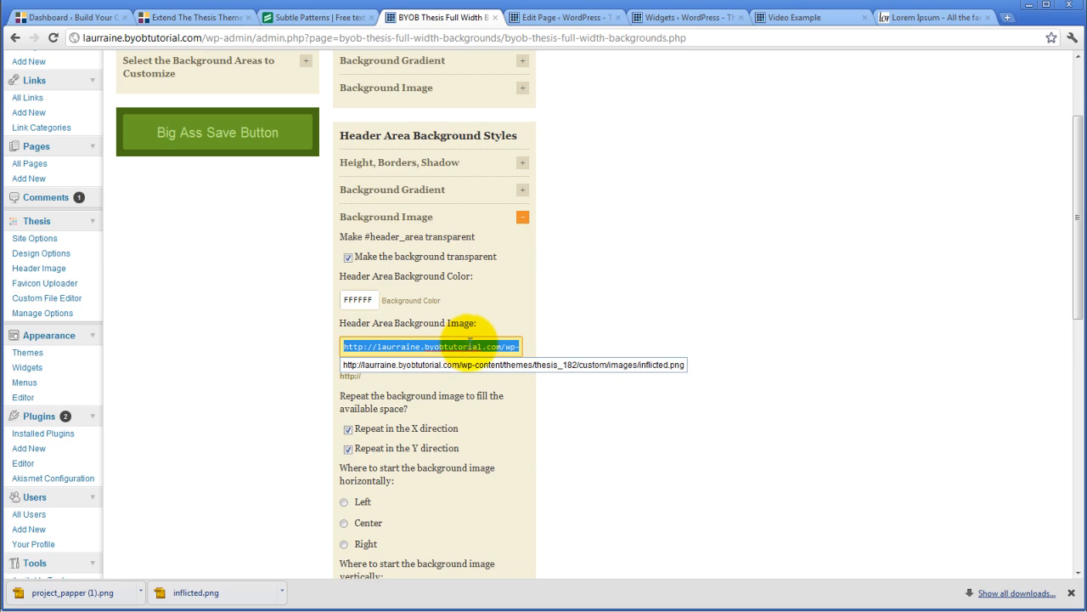
{"action": "left_click", "coordinate": [719, 260]}
{"action": "scroll", "coordinate": [306, 390], "scroll_direction": "down", "scroll_amount": 4}
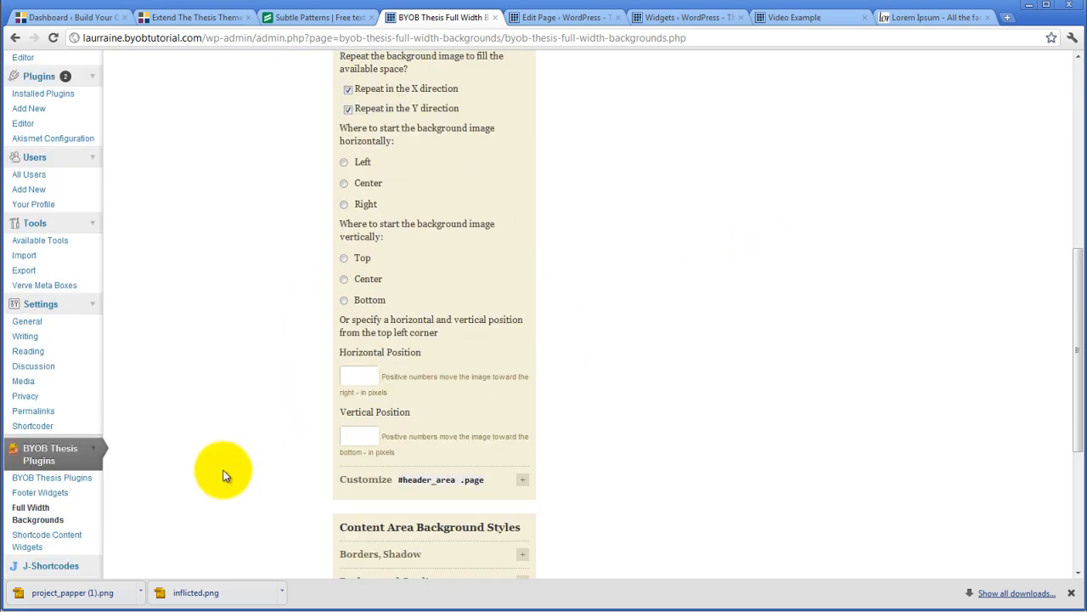
- Open the Shortcode Content Widgets options and review the Widget Block 1 heading style settings
{"action": "left_click", "coordinate": [76, 533]}
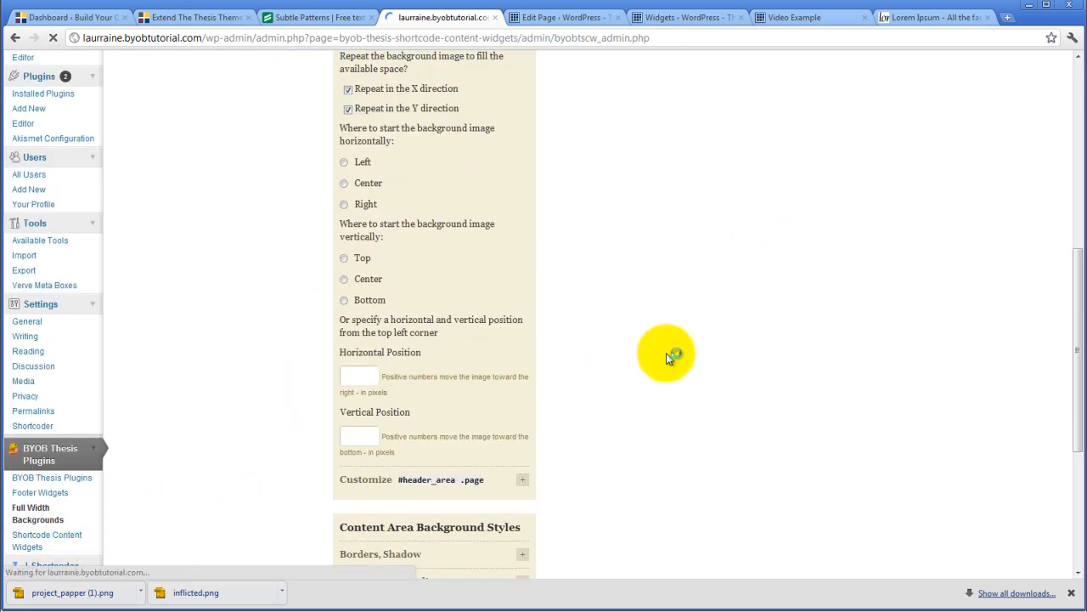
{"action": "scroll", "coordinate": [578, 335], "scroll_direction": "down", "scroll_amount": 3}
{"action": "scroll", "coordinate": [576, 334], "scroll_direction": "up", "scroll_amount": 2}
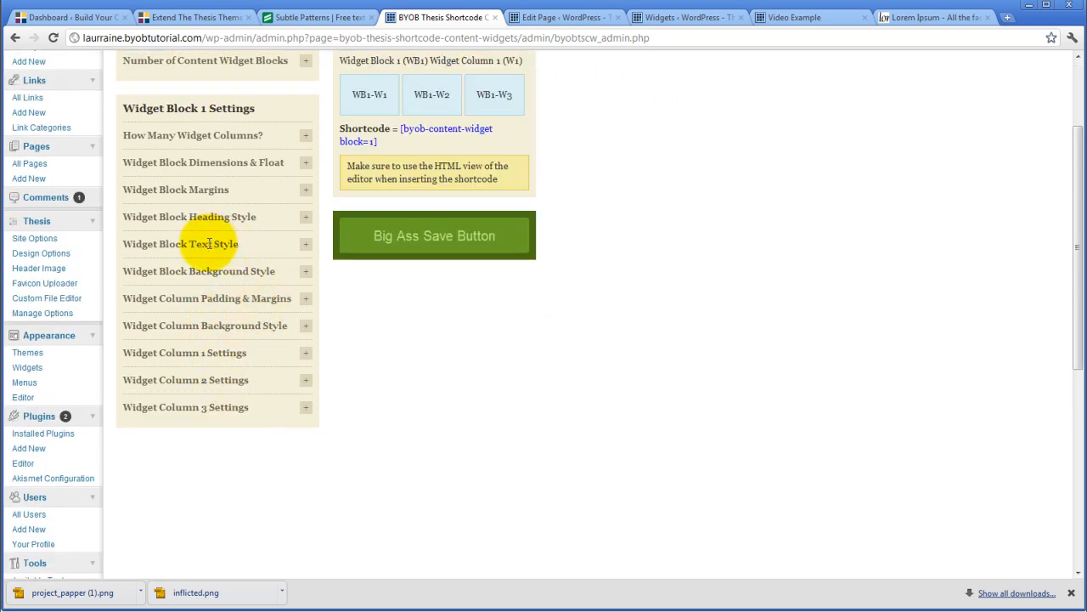
{"action": "left_click", "coordinate": [310, 223]}
{"action": "scroll", "coordinate": [311, 224], "scroll_direction": "down", "scroll_amount": 2}
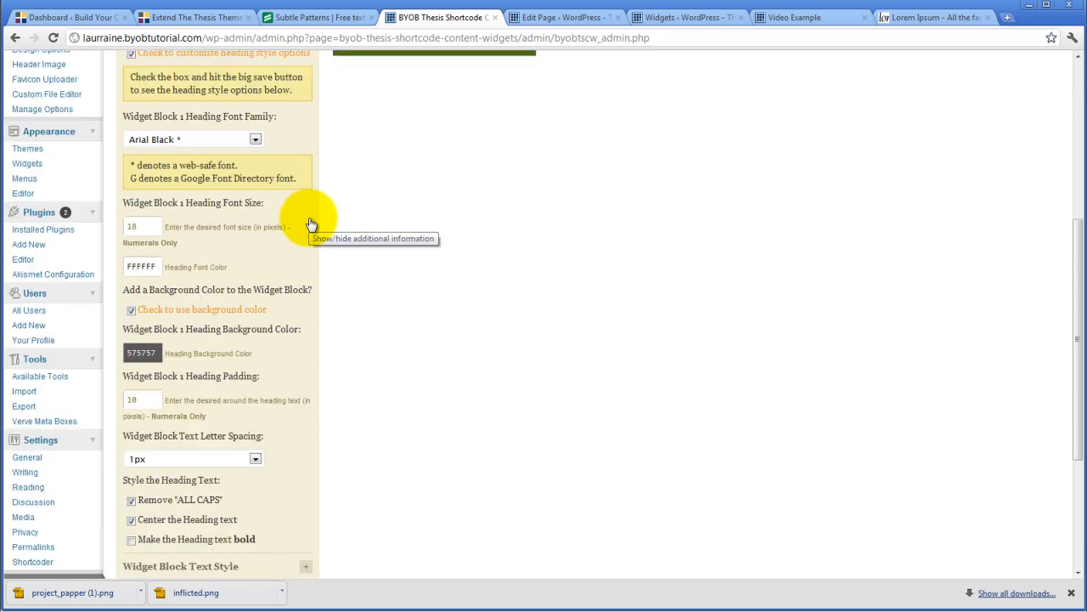
{"action": "scroll", "coordinate": [252, 376], "scroll_direction": "down", "scroll_amount": 2}
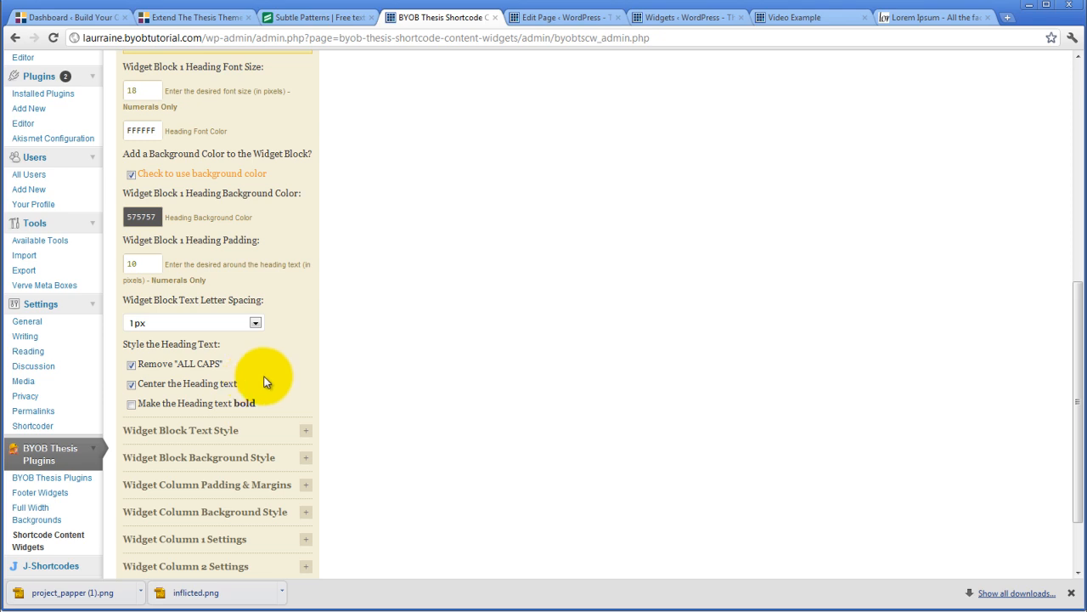
{"action": "scroll", "coordinate": [280, 379], "scroll_direction": "up", "scroll_amount": 2}
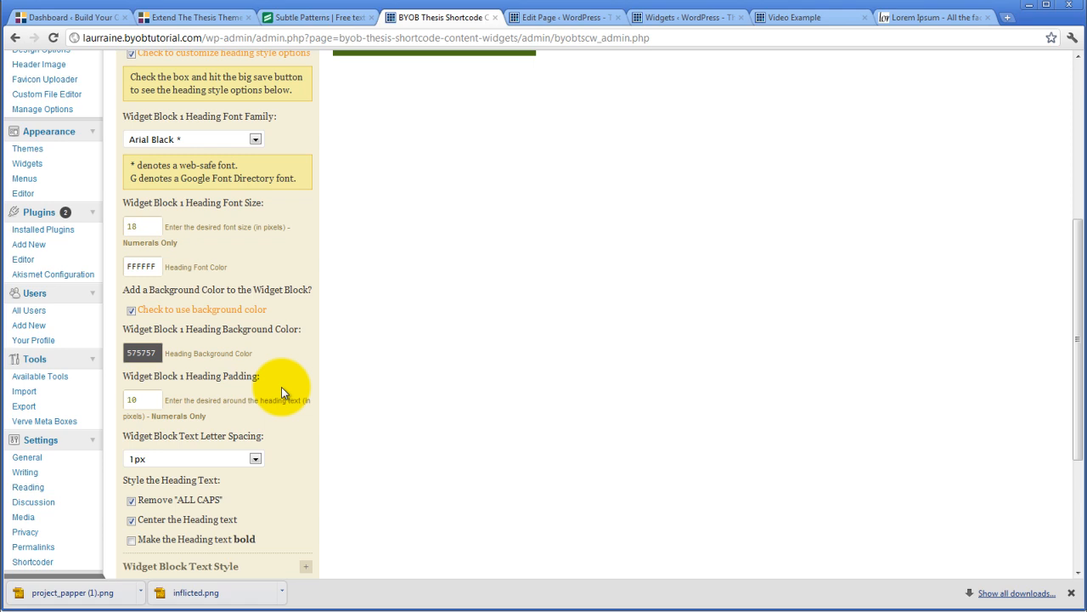
{"action": "scroll", "coordinate": [283, 392], "scroll_direction": "up", "scroll_amount": 2}
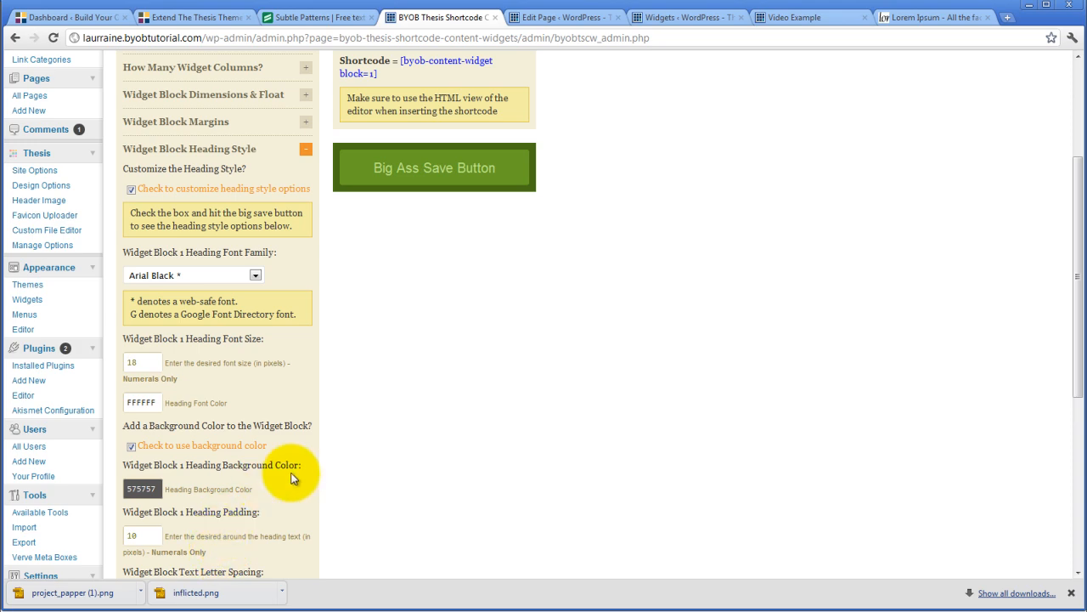
{"action": "scroll", "coordinate": [291, 479], "scroll_direction": "down", "scroll_amount": 4}
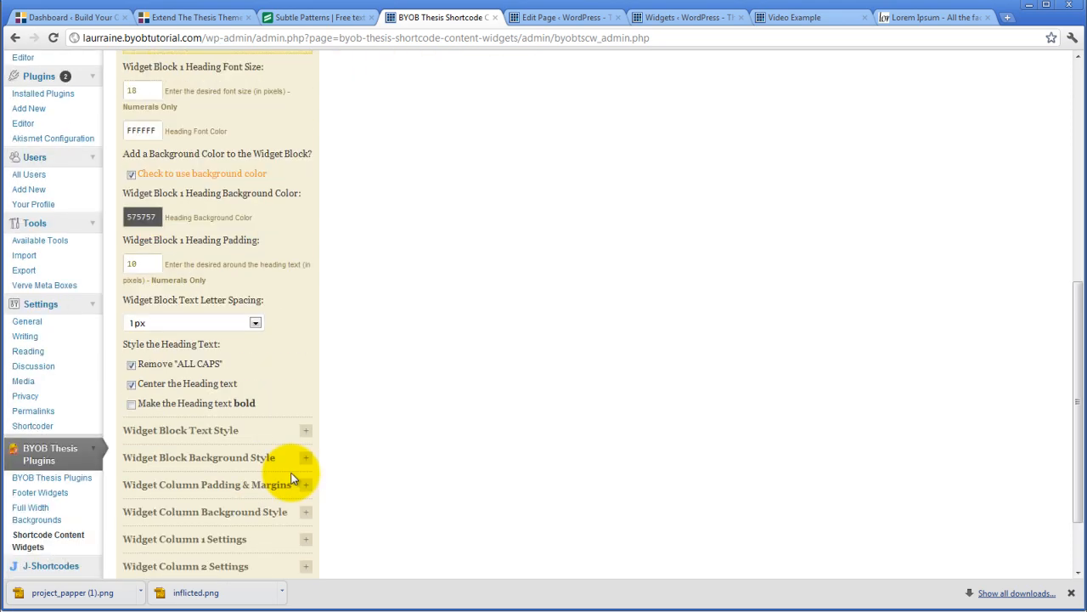
- Open the Widget Block 1 text style settings and enable customization of the typical font style
{"action": "left_click", "coordinate": [307, 435]}
{"action": "scroll", "coordinate": [175, 402], "scroll_direction": "down", "scroll_amount": 2}
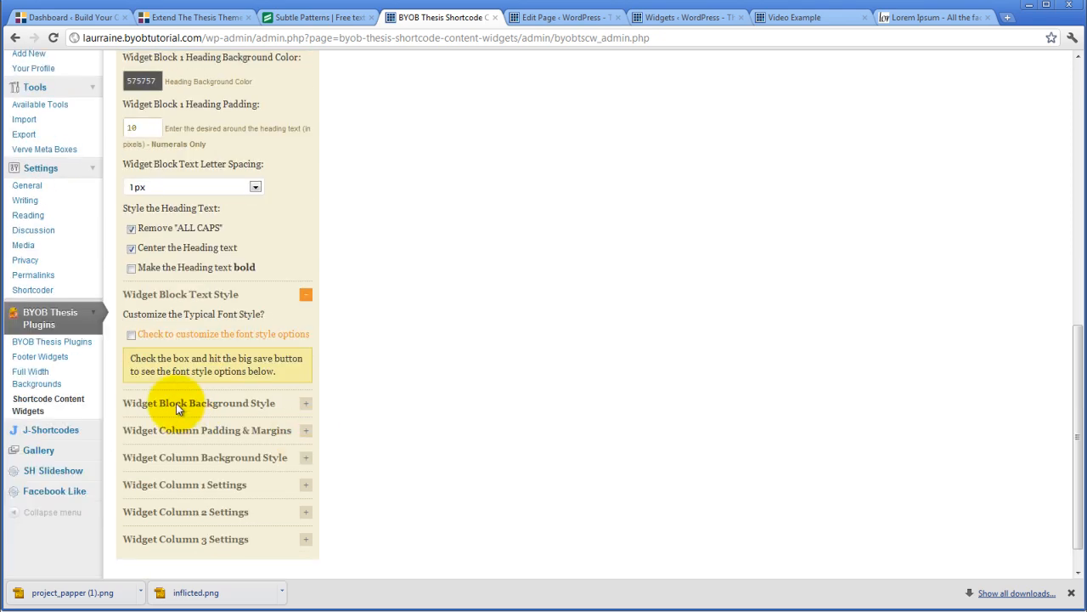
{"action": "left_click", "coordinate": [131, 335]}
{"action": "scroll", "coordinate": [469, 401], "scroll_direction": "up", "scroll_amount": 4}
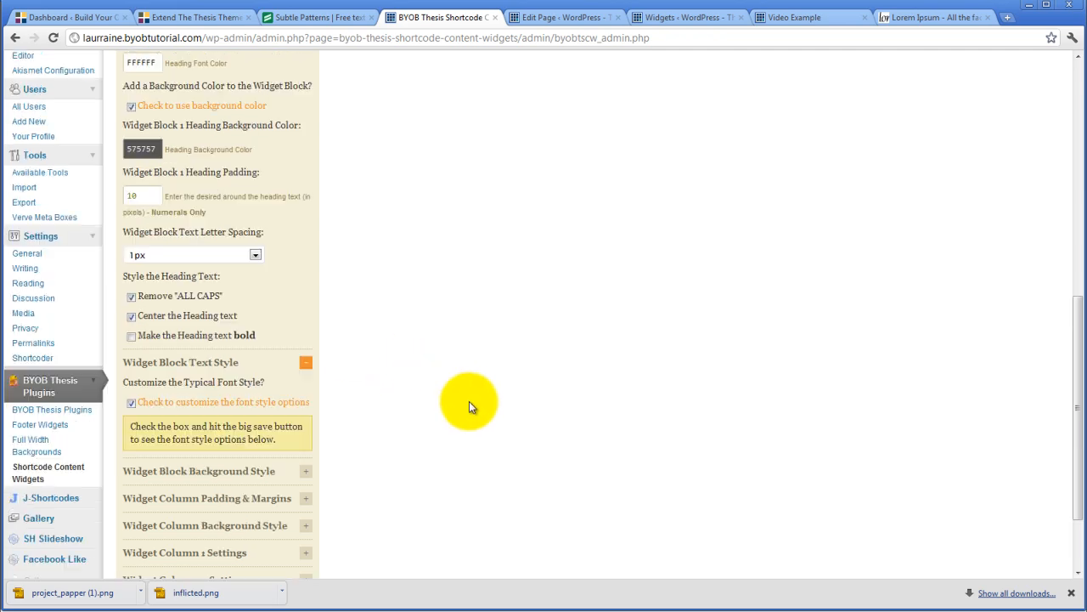
{"action": "scroll", "coordinate": [469, 401], "scroll_direction": "up", "scroll_amount": 3}
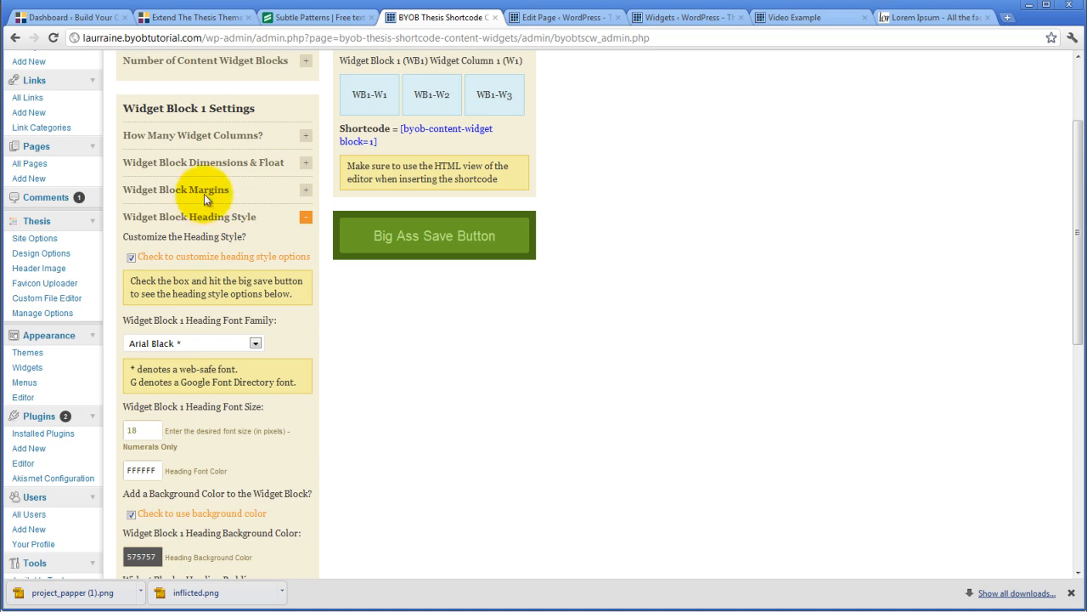
{"action": "scroll", "coordinate": [204, 193], "scroll_direction": "down", "scroll_amount": 7}
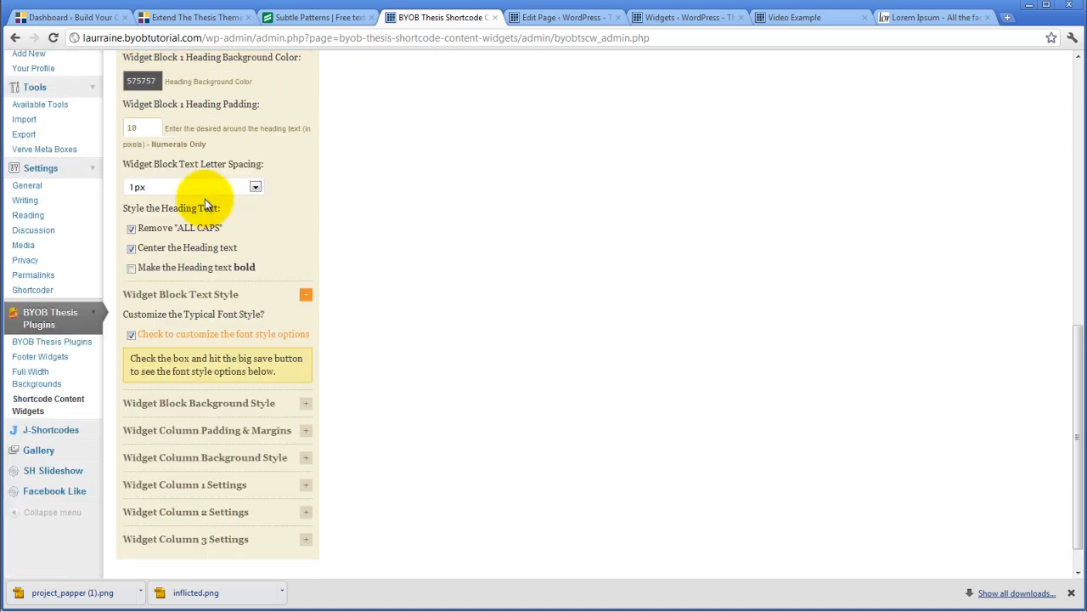
- Turn on custom background styles for the whole of Widget Block 1 and save the options
{"action": "left_click", "coordinate": [305, 403]}
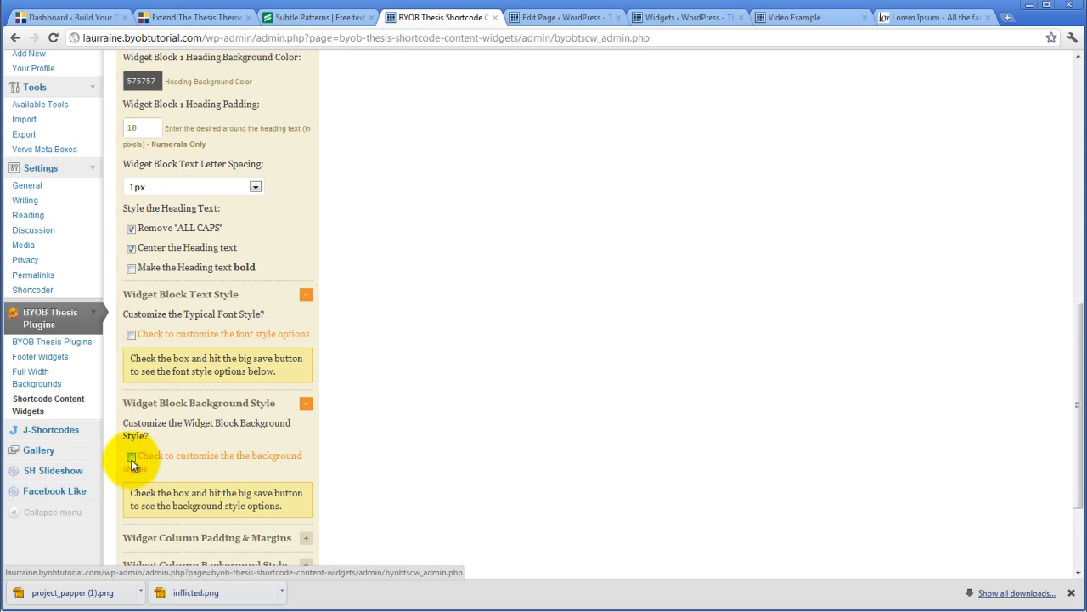
{"action": "scroll", "coordinate": [459, 289], "scroll_direction": "up", "scroll_amount": 5}
{"action": "left_click", "coordinate": [429, 100]}
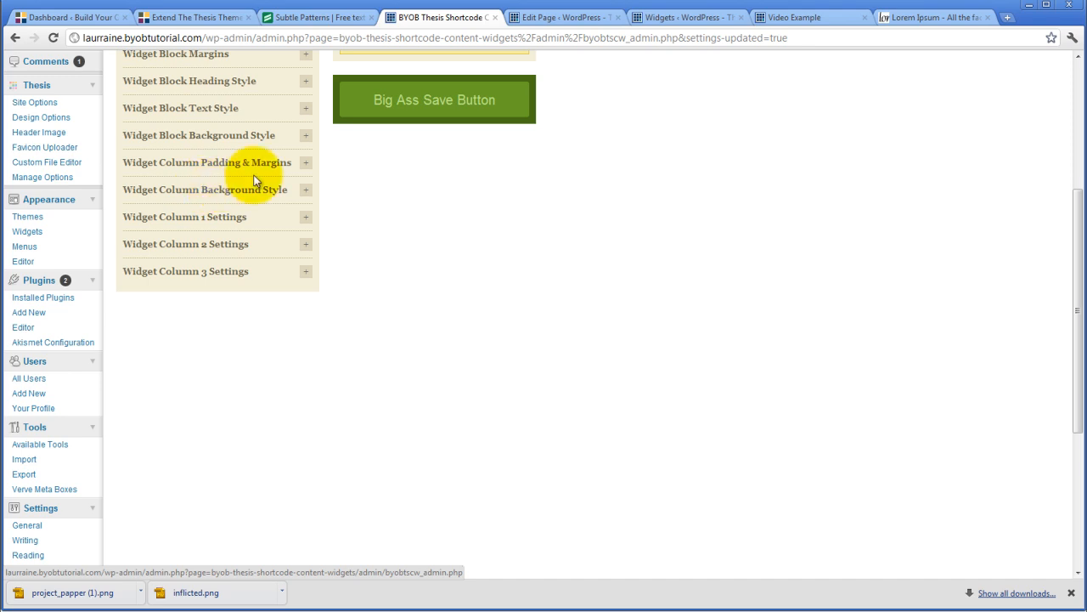
- Turn off the custom background styles of Widget Block 1 and save the options
{"action": "left_click", "coordinate": [305, 139]}
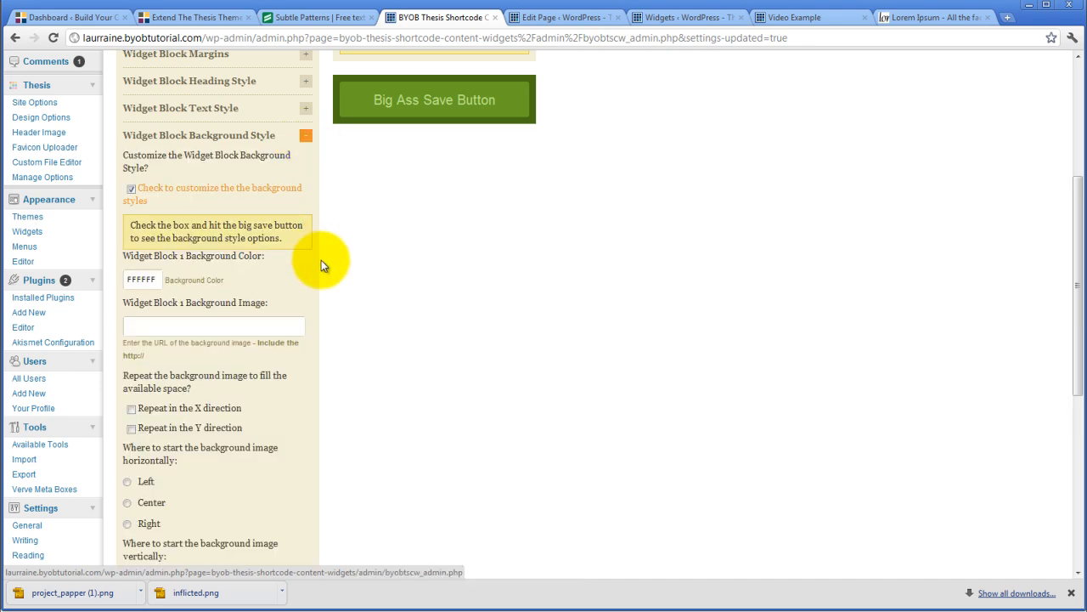
{"action": "left_click", "coordinate": [131, 189]}
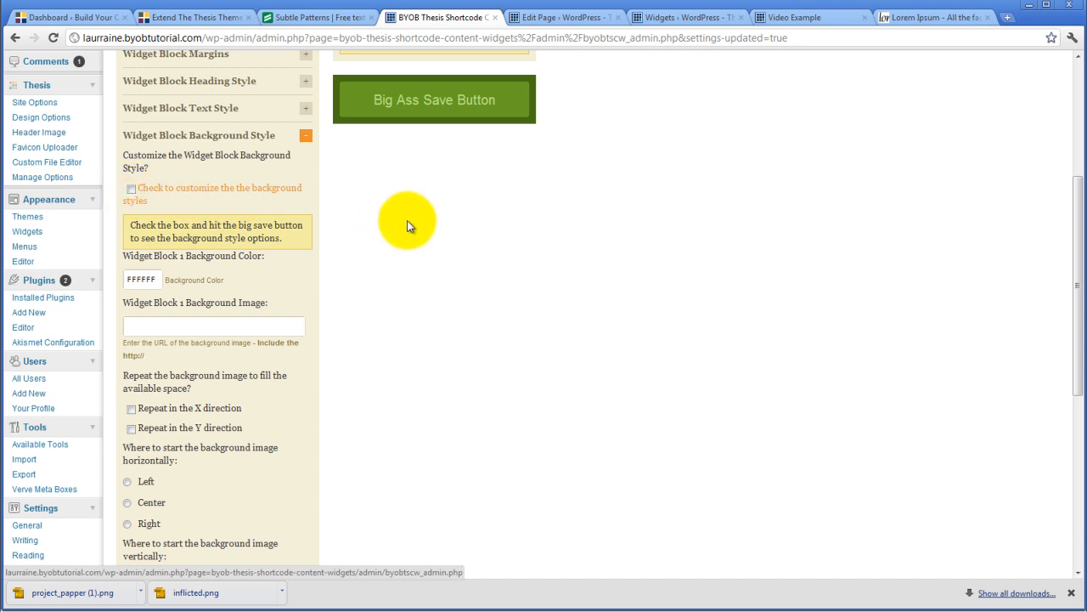
{"action": "left_click", "coordinate": [399, 103]}
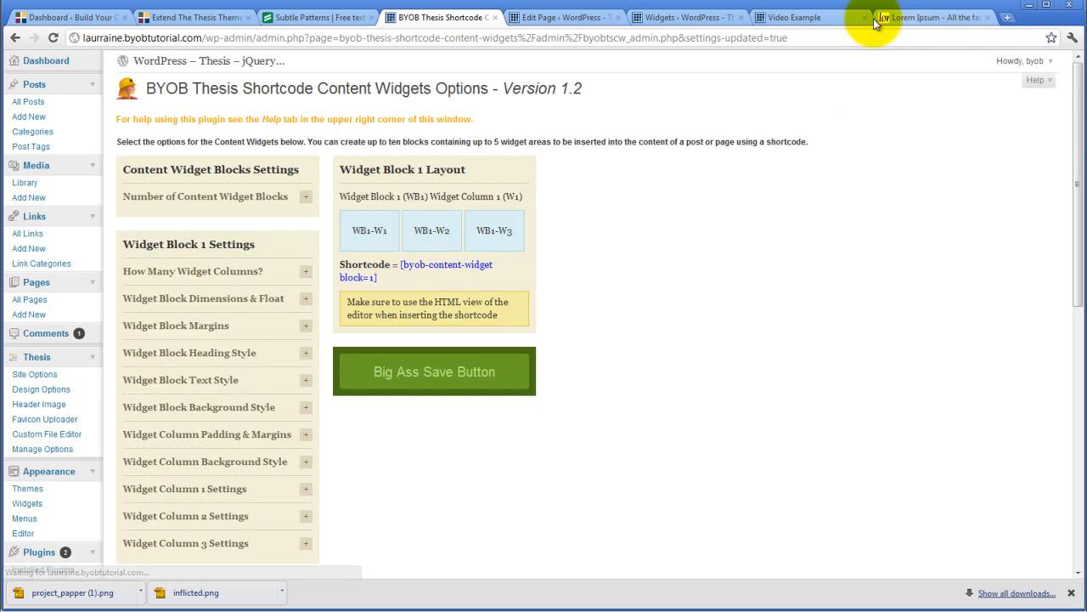
- Examine the headings, text and backgrounds of the three widget columns on the Video Example page
{"action": "left_click", "coordinate": [724, 17]}
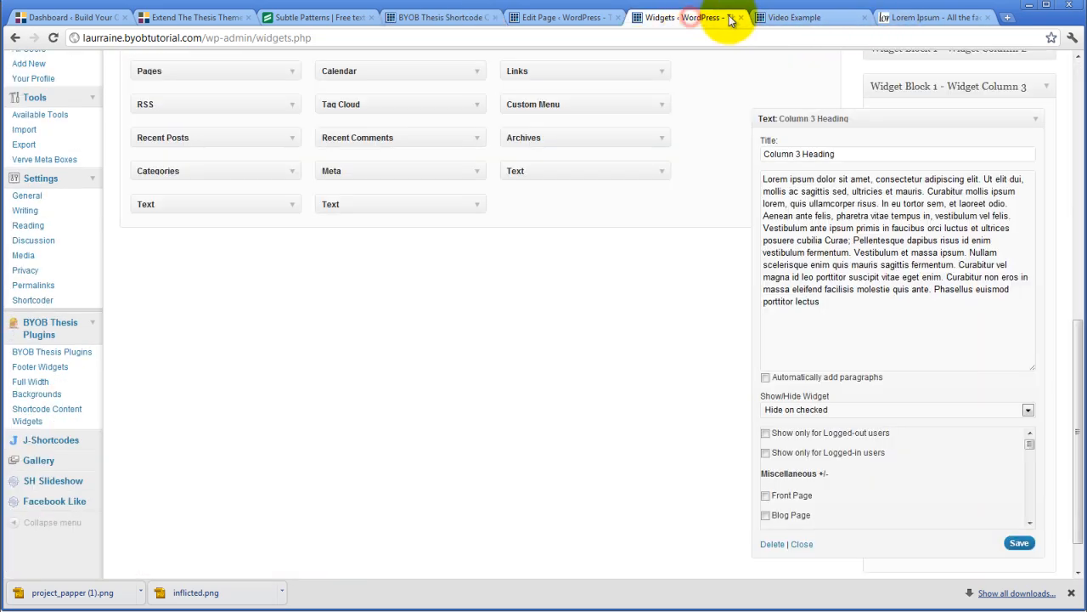
{"action": "left_click", "coordinate": [796, 18]}
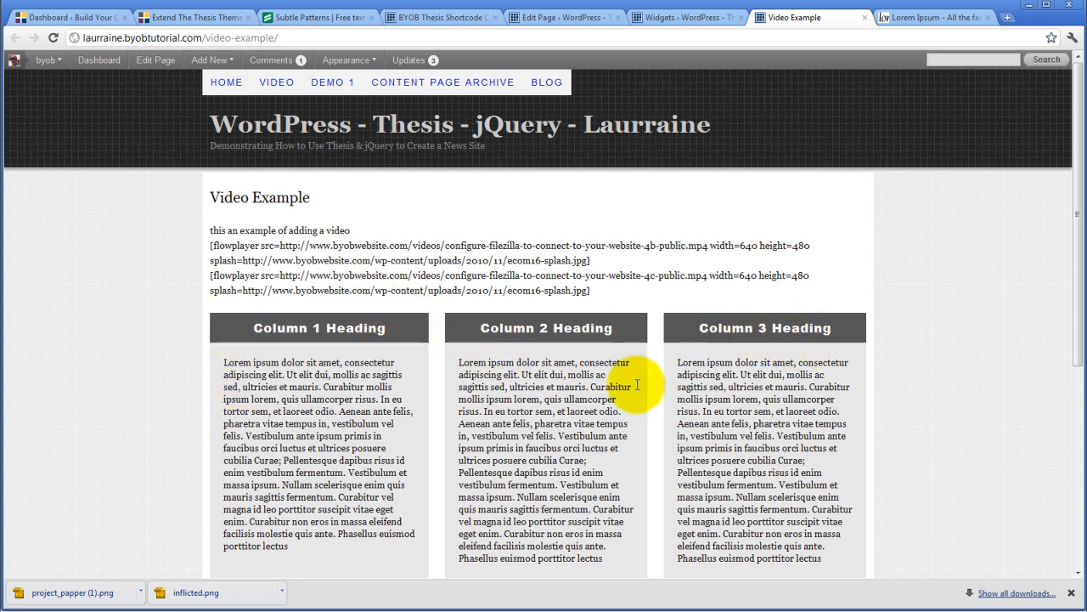
{"action": "scroll", "coordinate": [533, 374], "scroll_direction": "down", "scroll_amount": 2}
{"action": "scroll", "coordinate": [534, 374], "scroll_direction": "down", "scroll_amount": 3}
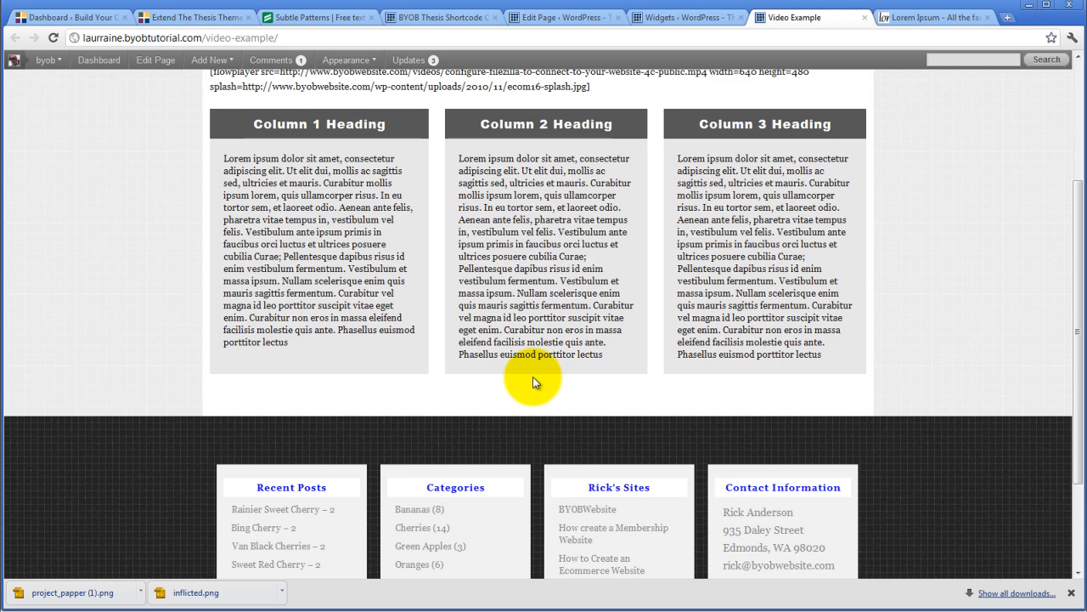
{"action": "scroll", "coordinate": [533, 378], "scroll_direction": "up", "scroll_amount": 2}
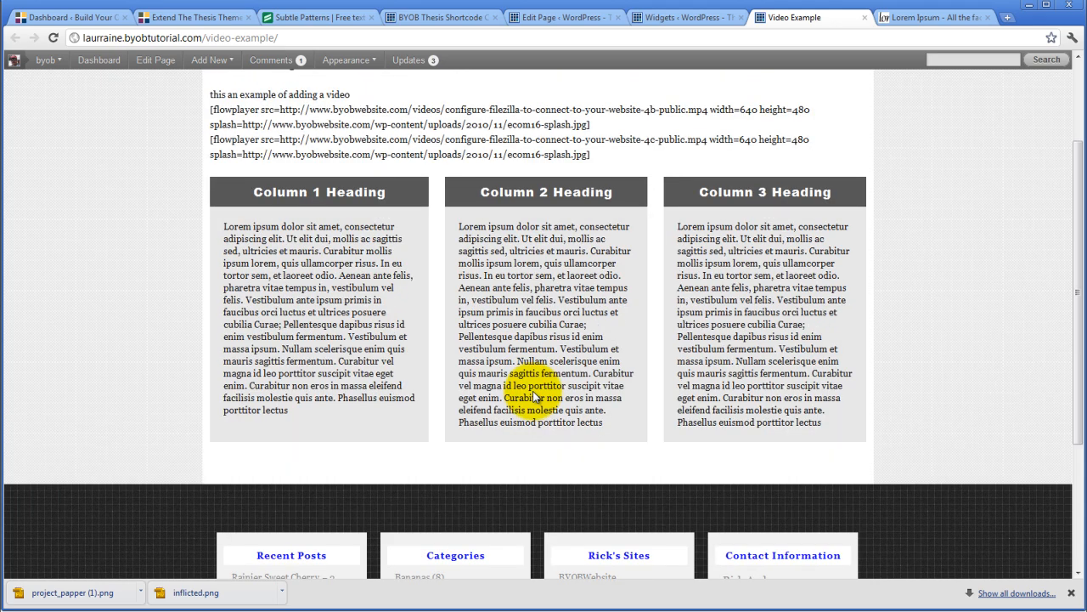
{"action": "scroll", "coordinate": [534, 396], "scroll_direction": "up", "scroll_amount": 2}
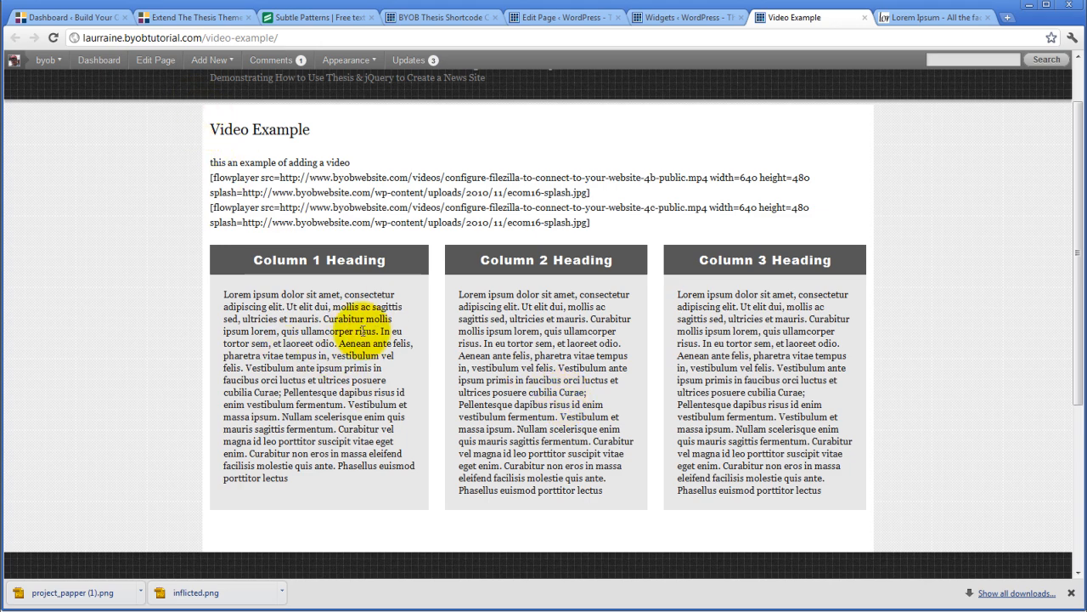
{"action": "left_click", "coordinate": [690, 17]}
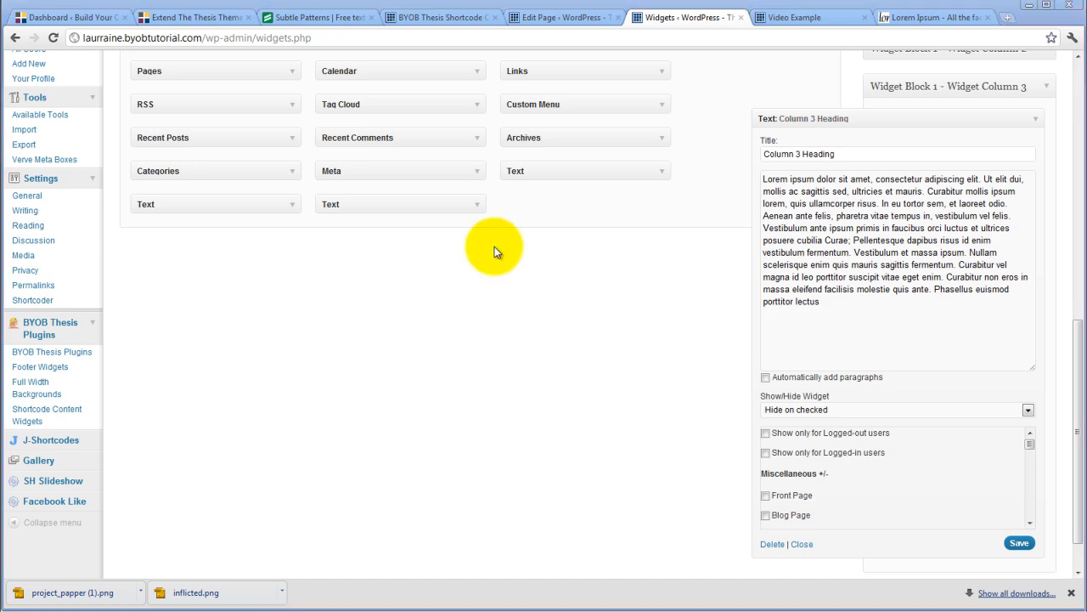
{"action": "left_click", "coordinate": [785, 17]}
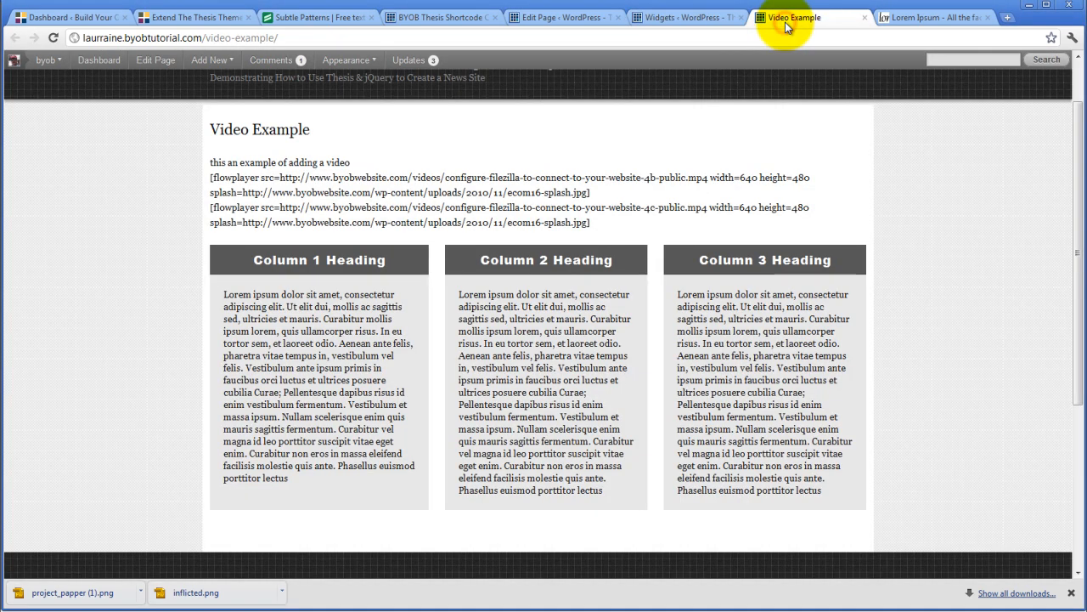
{"action": "left_click", "coordinate": [690, 18]}
{"action": "left_click", "coordinate": [546, 18]}
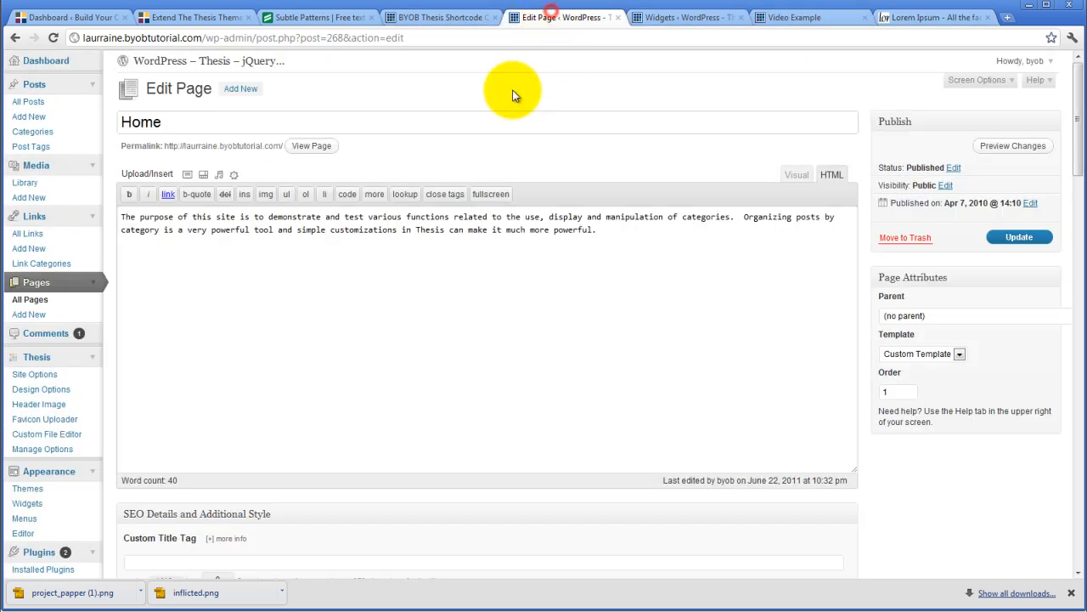
- Review the Widget Column Background Style settings for color, image, repeat and position in the Shortcode Content Widgets options
{"action": "left_click", "coordinate": [442, 18]}
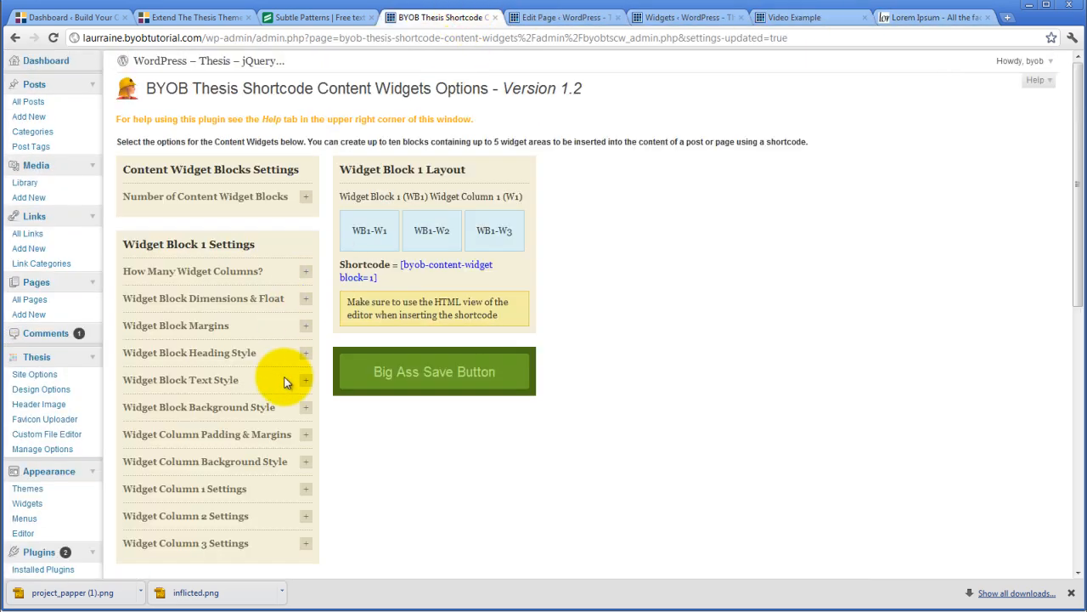
{"action": "left_click", "coordinate": [304, 463]}
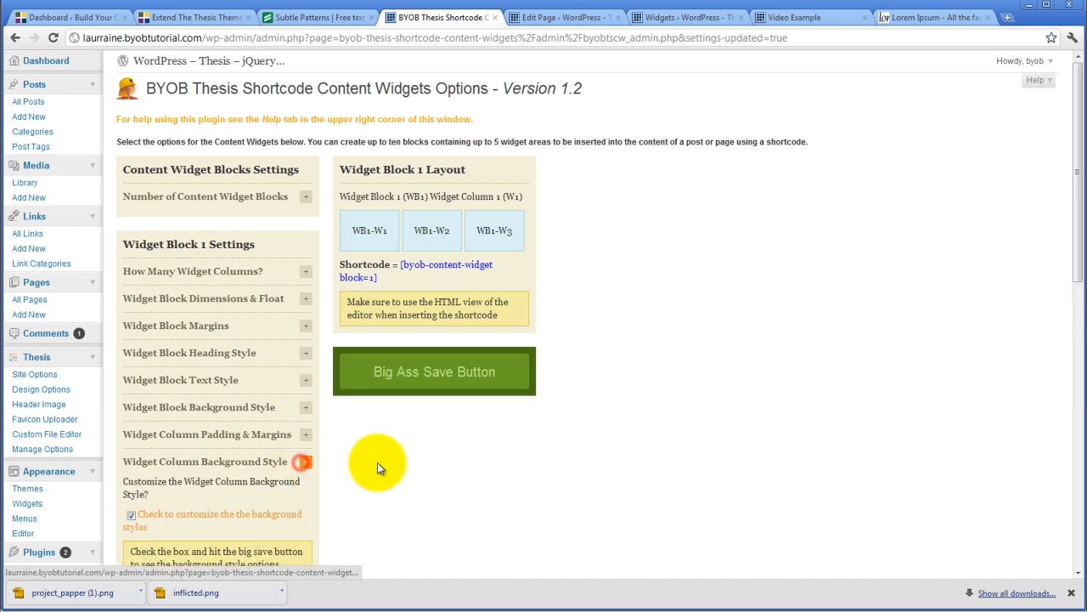
{"action": "scroll", "coordinate": [377, 462], "scroll_direction": "down", "scroll_amount": 2}
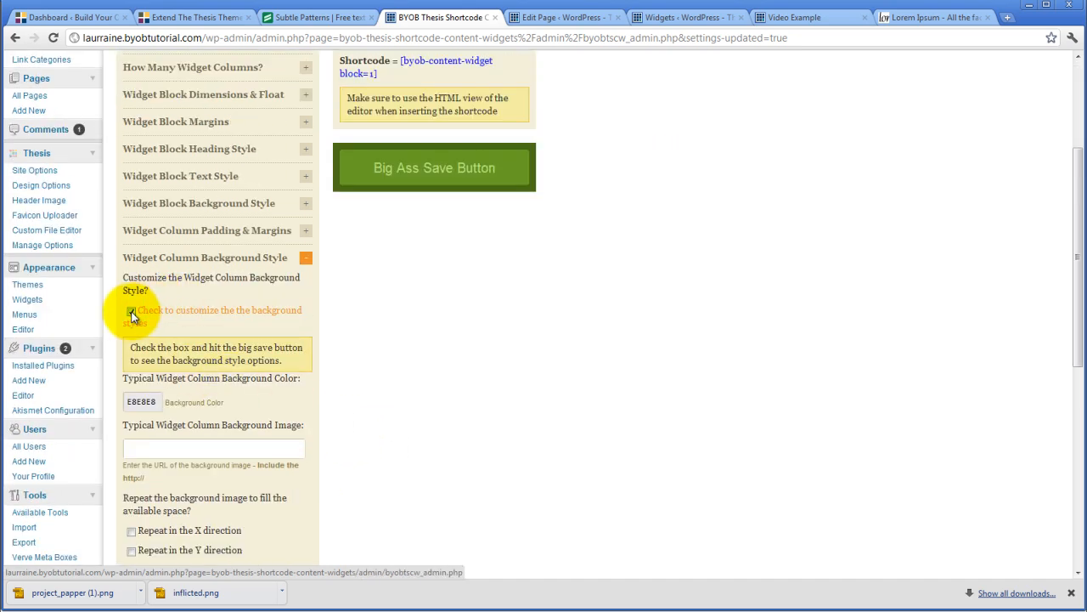
{"action": "scroll", "coordinate": [437, 339], "scroll_direction": "down", "scroll_amount": 4}
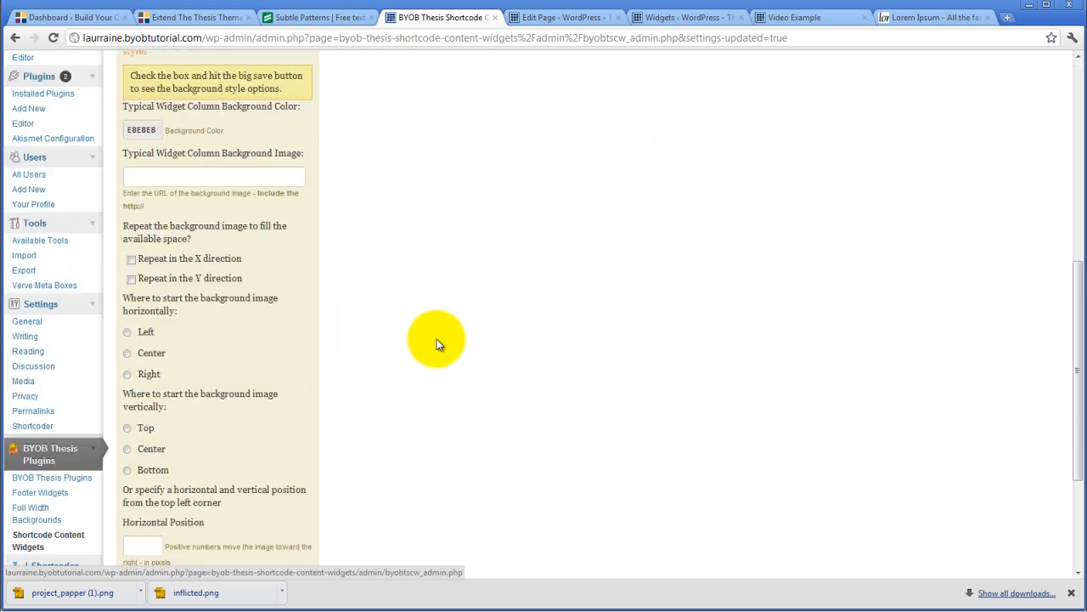
{"action": "scroll", "coordinate": [437, 344], "scroll_direction": "down", "scroll_amount": 1}
{"action": "scroll", "coordinate": [437, 339], "scroll_direction": "down", "scroll_amount": 1}
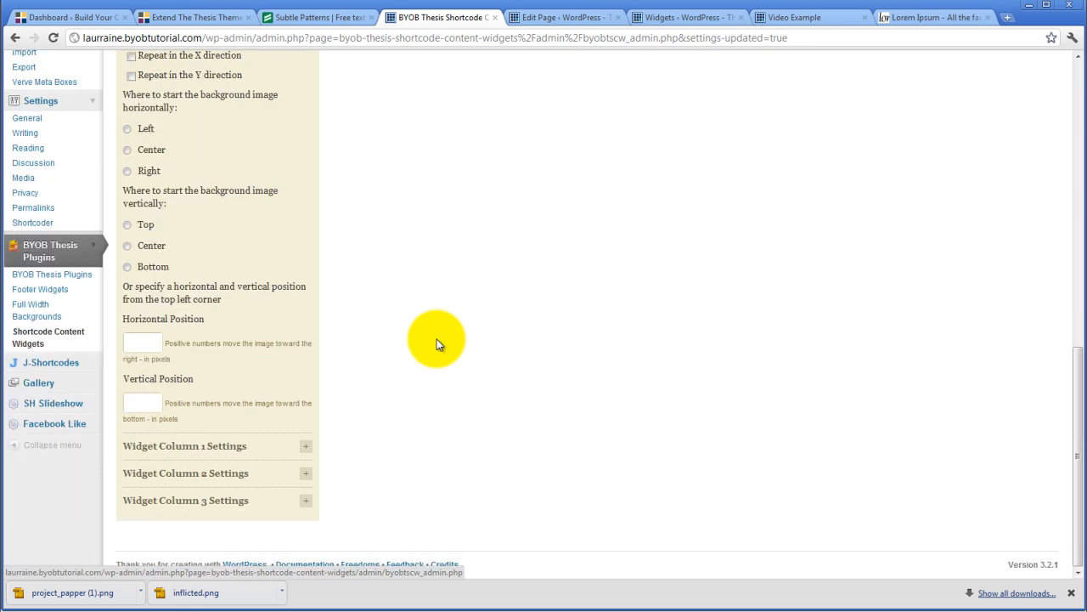
{"action": "scroll", "coordinate": [345, 330], "scroll_direction": "up", "scroll_amount": 3}
{"action": "scroll", "coordinate": [346, 330], "scroll_direction": "up", "scroll_amount": 4}
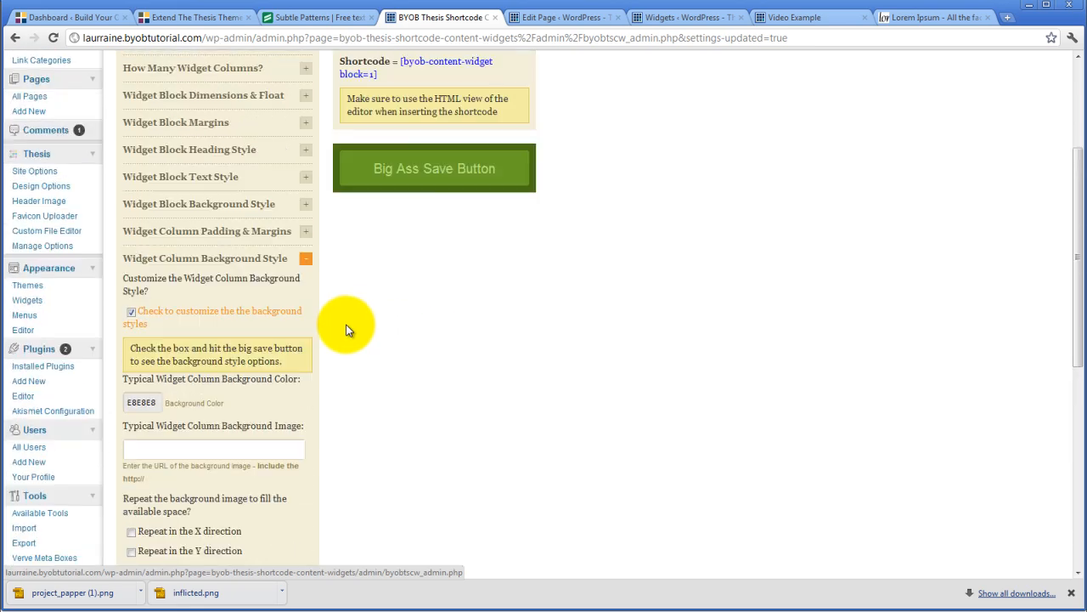
- Re-enable background style customization in the Widget Block Background Style settings and save the options
{"action": "left_click", "coordinate": [306, 205]}
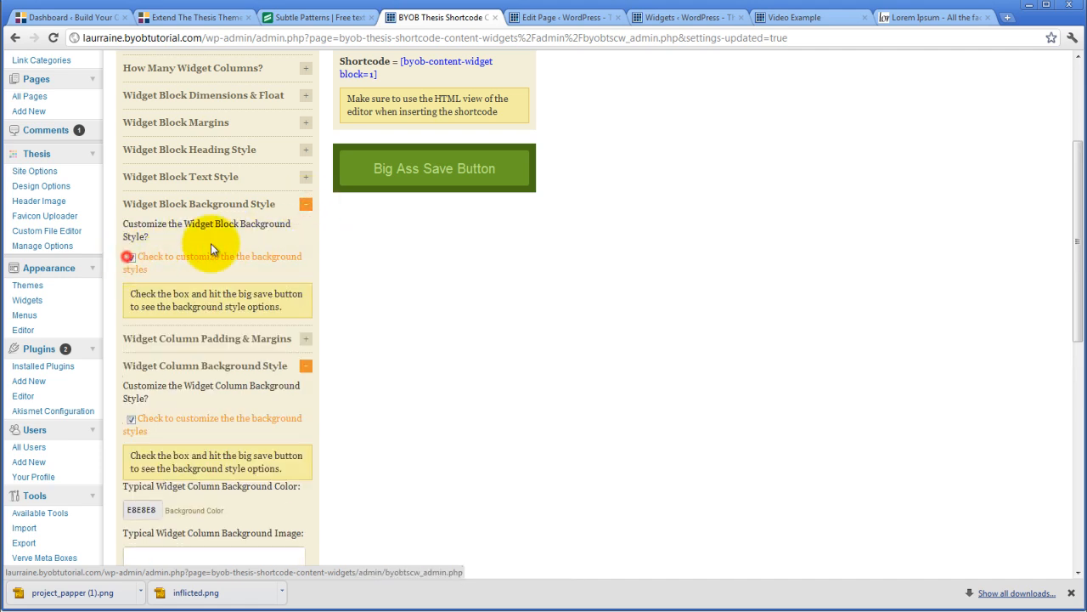
{"action": "left_click", "coordinate": [445, 170]}
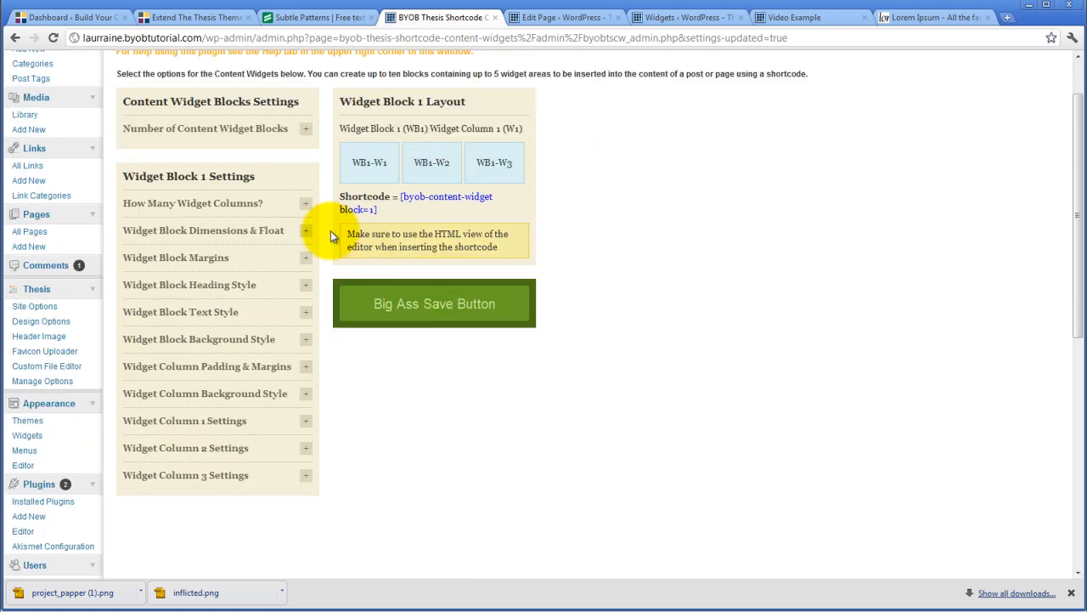
- Review the Widget Block 1 background color and image options, and uncheck its background style customization
{"action": "left_click", "coordinate": [307, 341]}
{"action": "scroll", "coordinate": [386, 375], "scroll_direction": "down", "scroll_amount": 3}
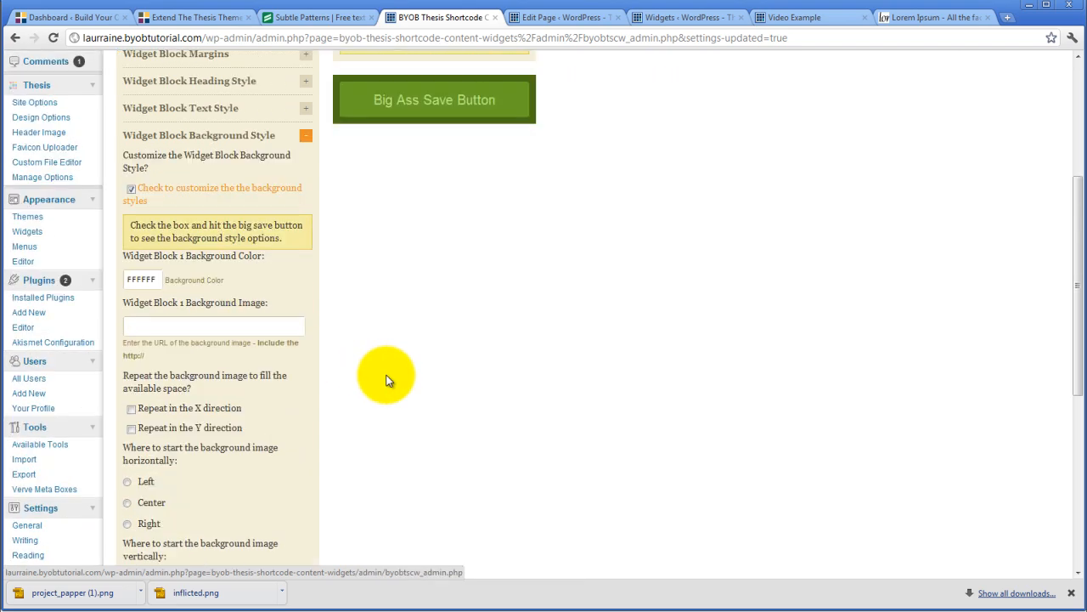
{"action": "scroll", "coordinate": [386, 380], "scroll_direction": "down", "scroll_amount": 2}
{"action": "scroll", "coordinate": [382, 373], "scroll_direction": "up", "scroll_amount": 2}
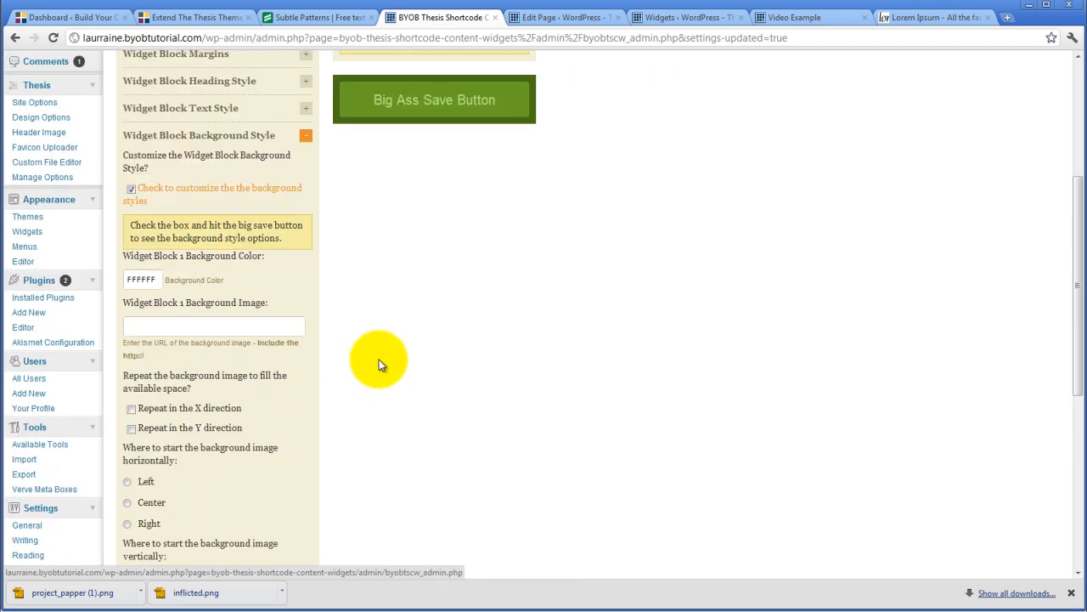
{"action": "left_click", "coordinate": [132, 189]}
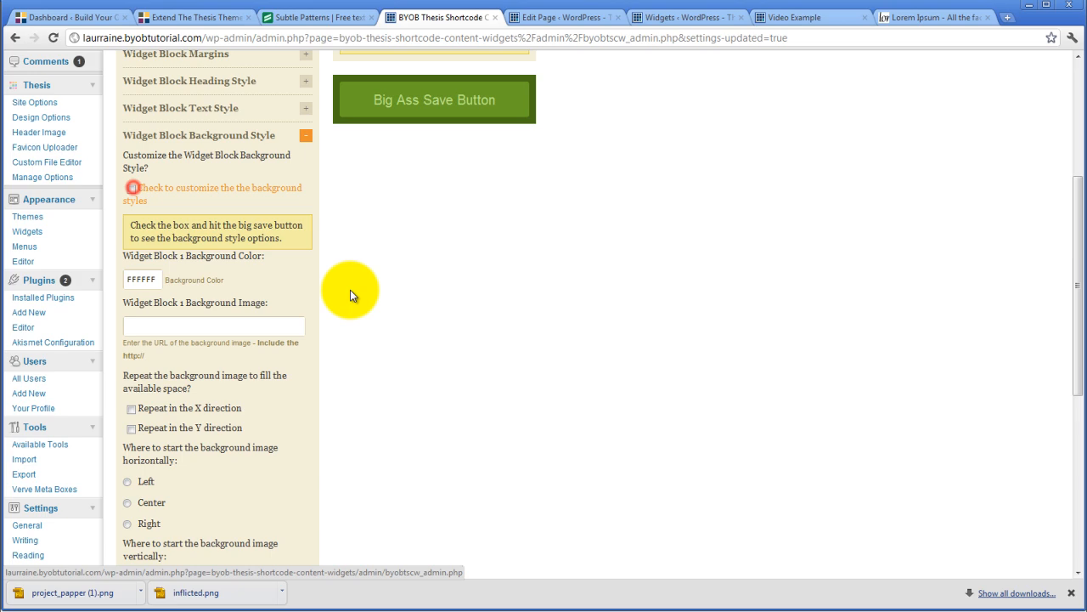
- Save the Shortcode Content Widgets options with block background customization unchecked, and return to the Video Example page
{"action": "left_click", "coordinate": [400, 103]}
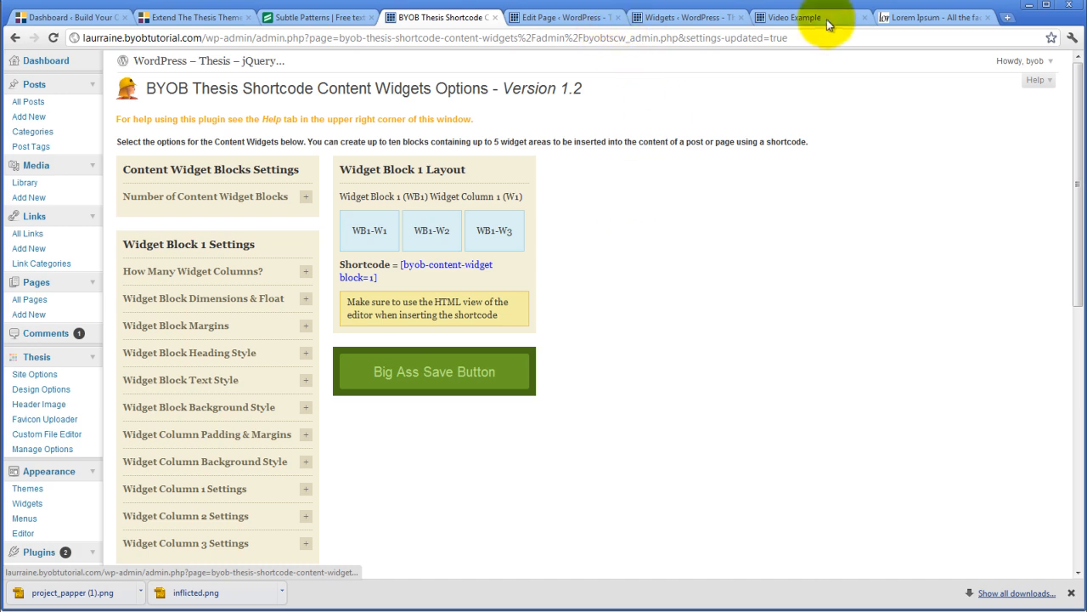
{"action": "left_click", "coordinate": [913, 17]}
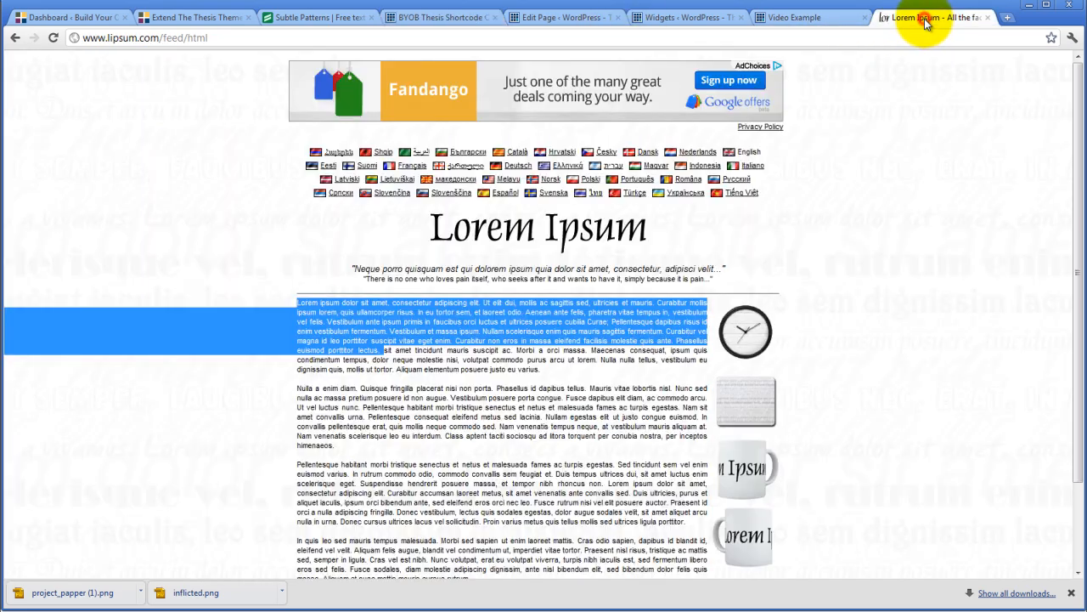
{"action": "left_click", "coordinate": [769, 18]}
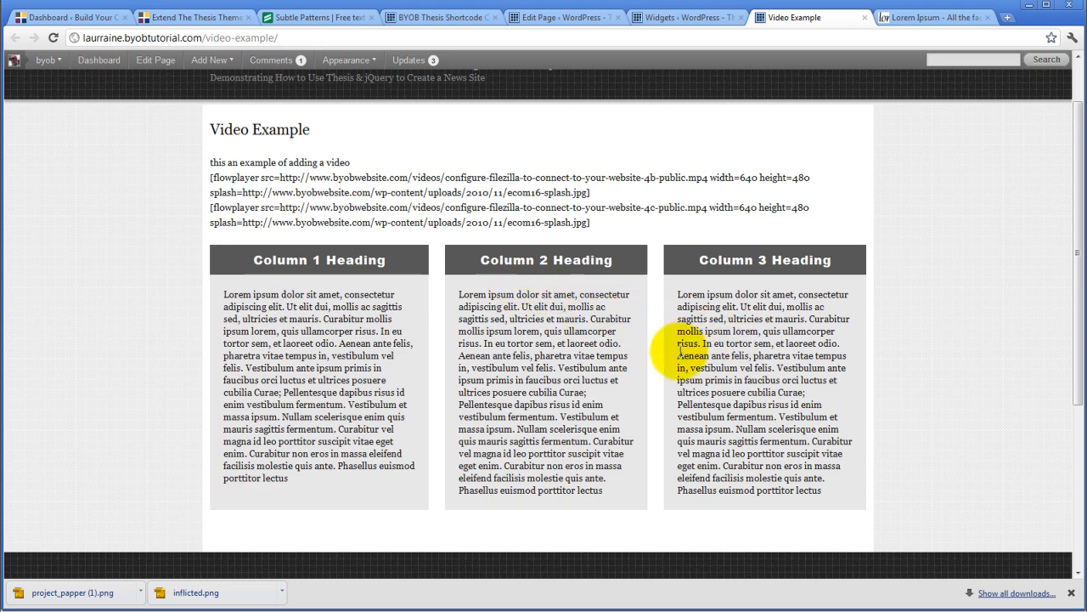
- Compare the three content widget columns with the header and footer widgets on the Video Example page
{"action": "scroll", "coordinate": [792, 441], "scroll_direction": "down", "scroll_amount": 3}
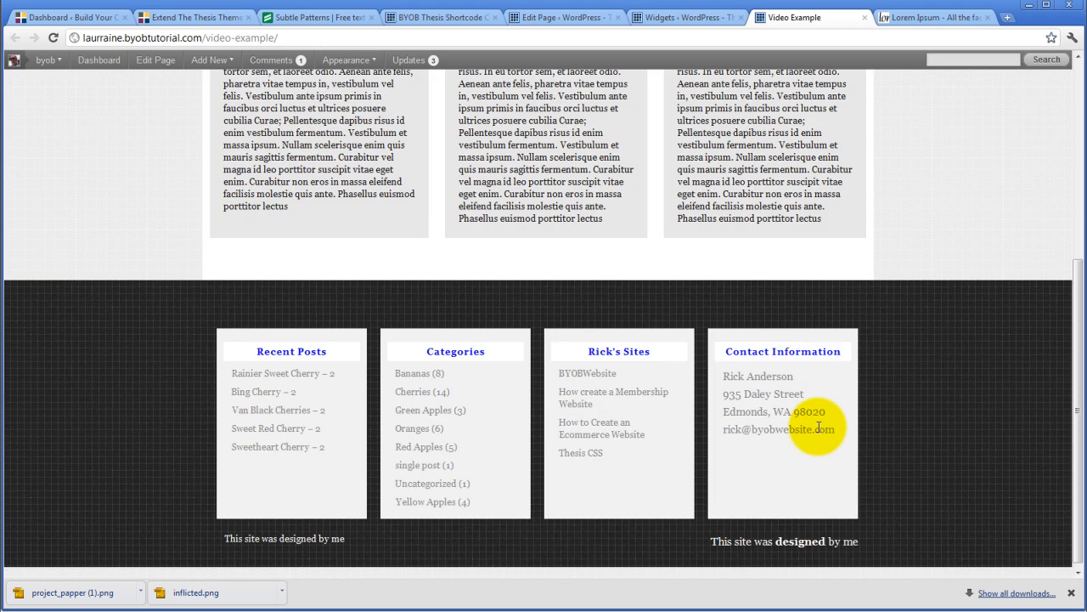
{"action": "scroll", "coordinate": [818, 427], "scroll_direction": "up", "scroll_amount": 4}
{"action": "scroll", "coordinate": [818, 427], "scroll_direction": "down", "scroll_amount": 1}
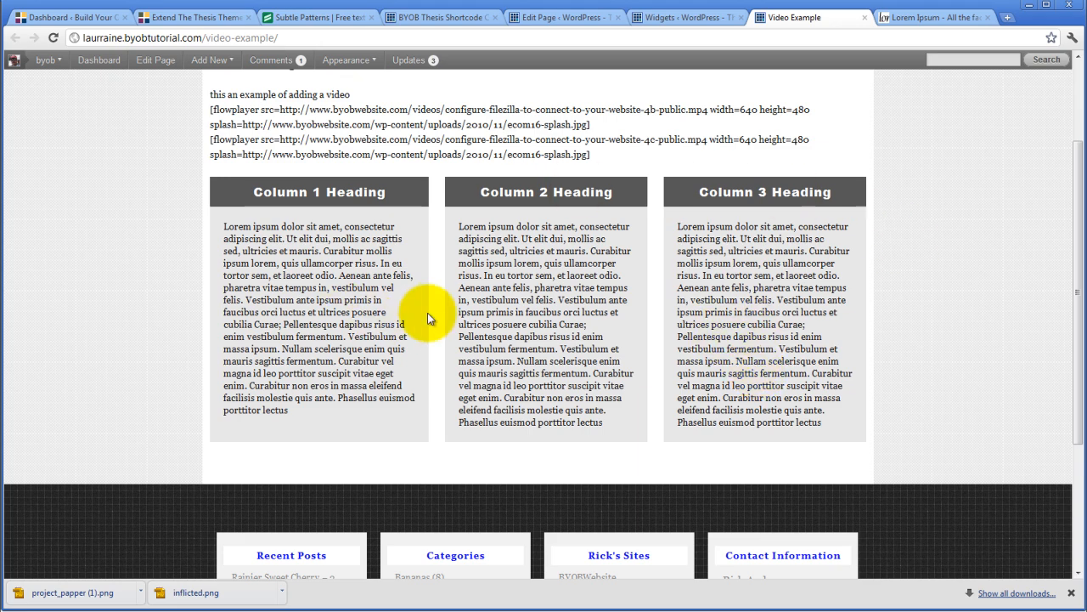
{"action": "scroll", "coordinate": [487, 321], "scroll_direction": "up", "scroll_amount": 3}
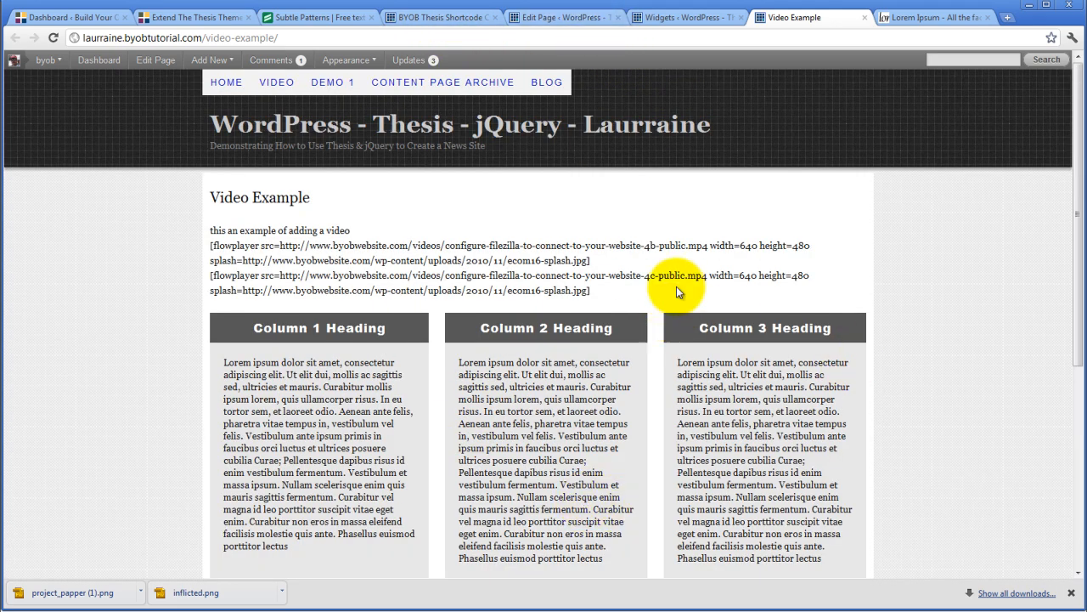
{"action": "scroll", "coordinate": [552, 488], "scroll_direction": "down", "scroll_amount": 3}
{"action": "scroll", "coordinate": [594, 483], "scroll_direction": "down", "scroll_amount": 2}
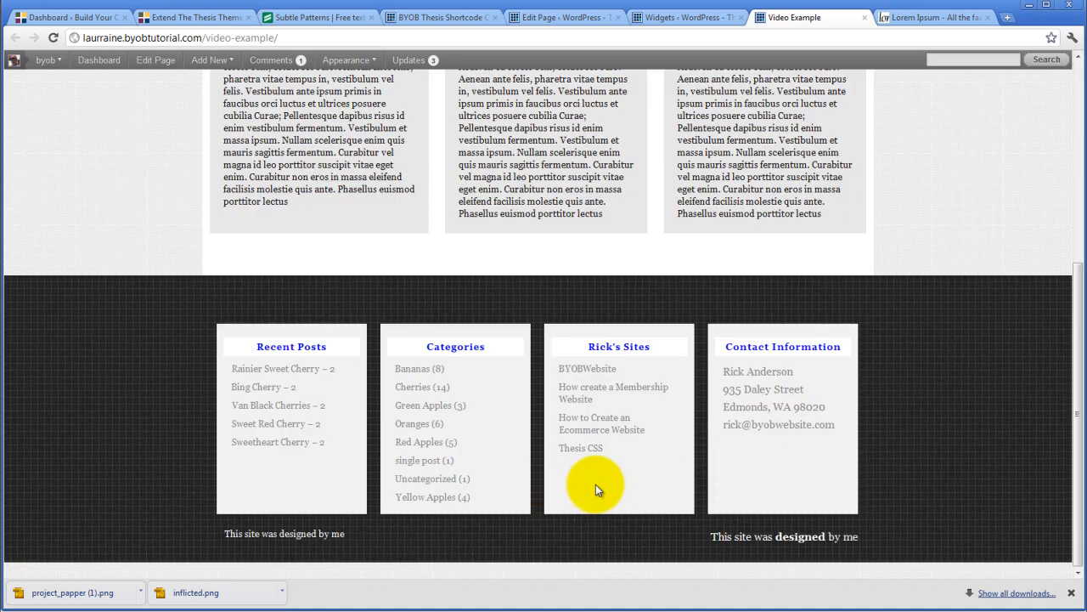
{"action": "scroll", "coordinate": [596, 482], "scroll_direction": "up", "scroll_amount": 5}
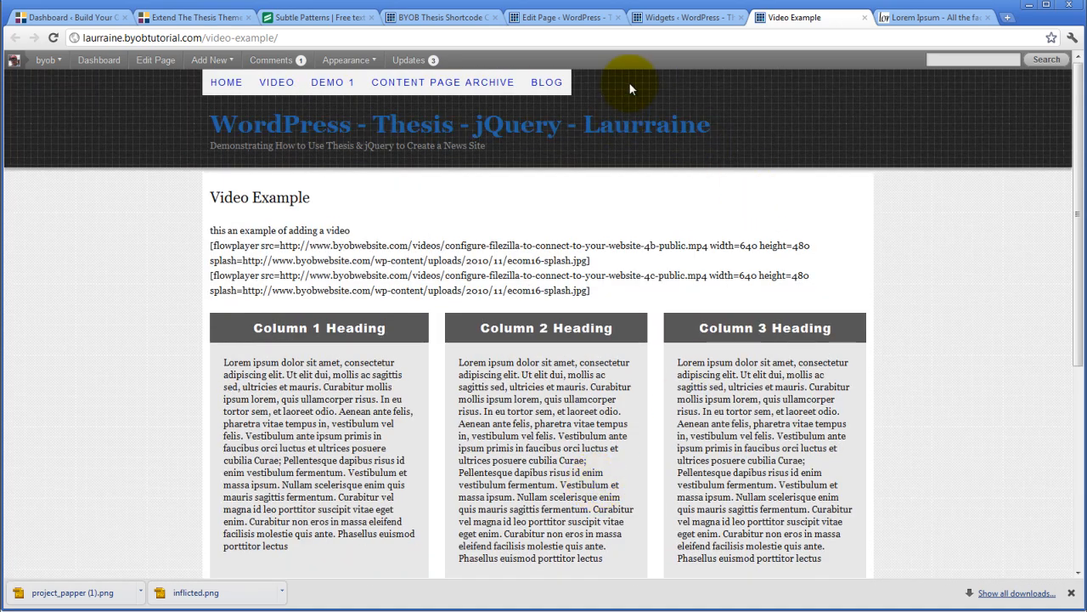
- From the Widgets admin page, go to the Thesis Custom File Editor and load byob-custom.css
{"action": "left_click", "coordinate": [658, 17]}
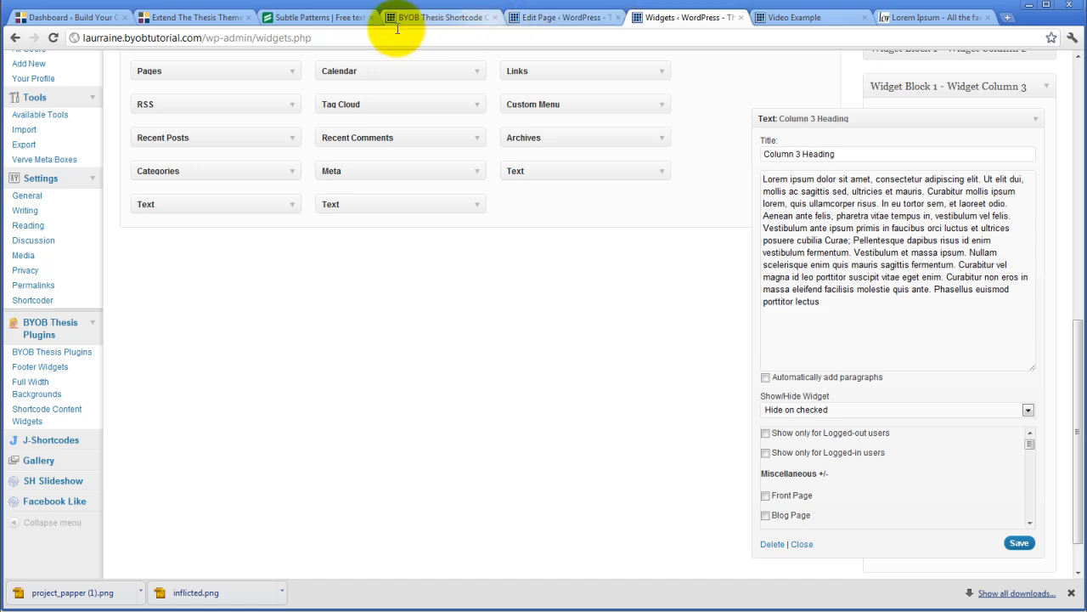
{"action": "scroll", "coordinate": [497, 384], "scroll_direction": "up", "scroll_amount": 3}
{"action": "scroll", "coordinate": [497, 384], "scroll_direction": "down", "scroll_amount": 3}
{"action": "scroll", "coordinate": [498, 384], "scroll_direction": "up", "scroll_amount": 3}
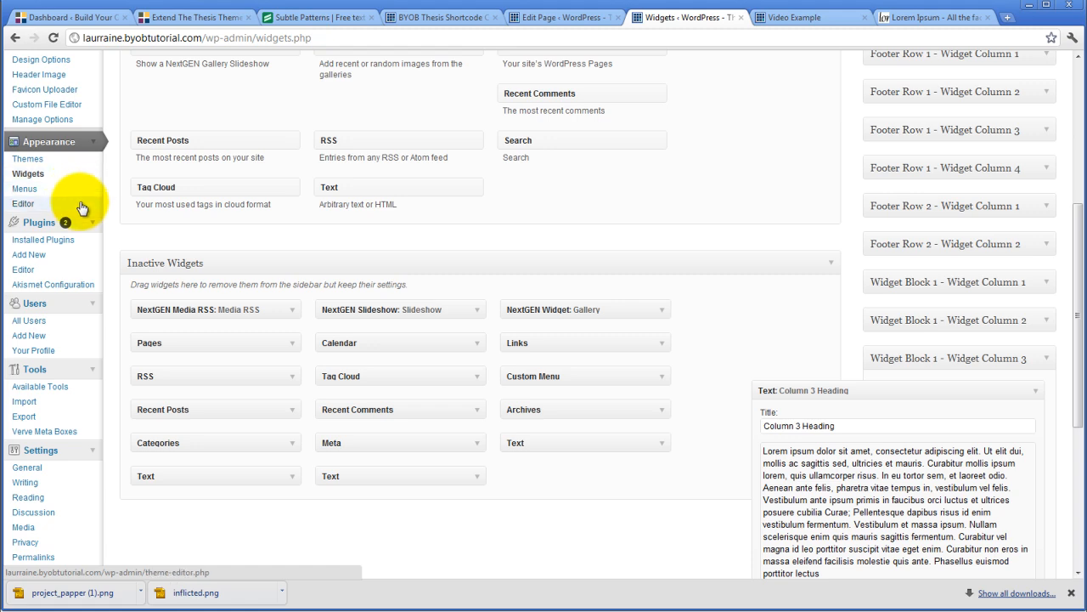
{"action": "scroll", "coordinate": [82, 206], "scroll_direction": "down", "scroll_amount": 2}
{"action": "scroll", "coordinate": [81, 206], "scroll_direction": "down", "scroll_amount": 2}
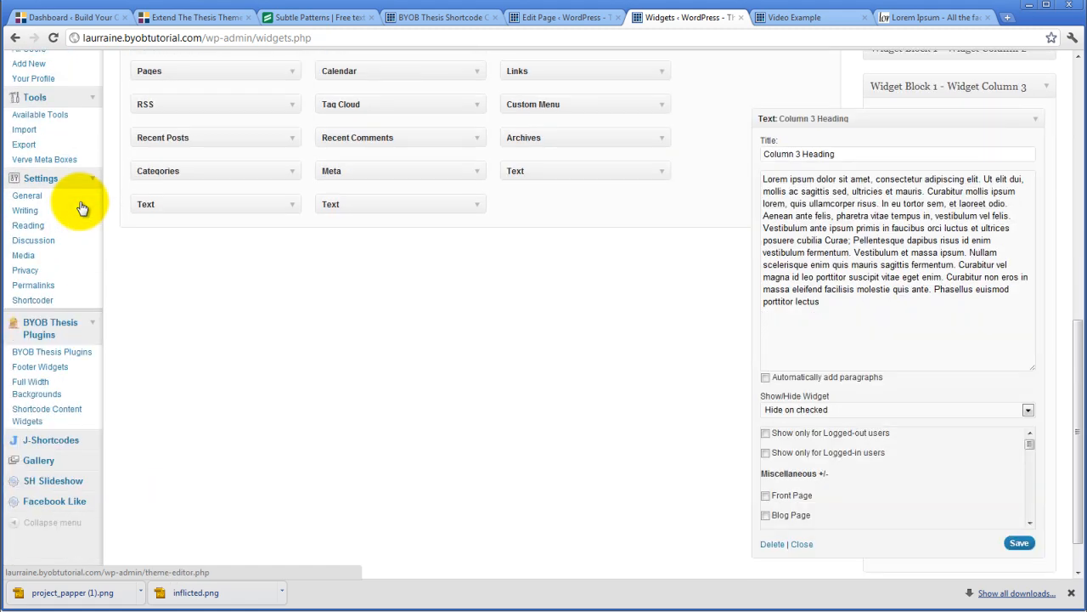
{"action": "scroll", "coordinate": [82, 207], "scroll_direction": "up", "scroll_amount": 3}
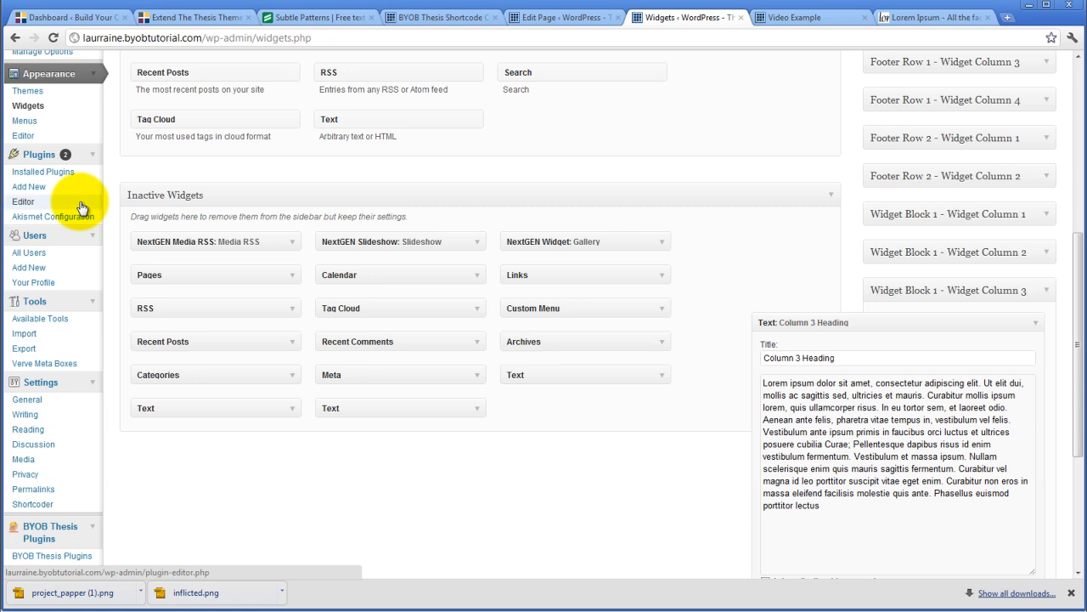
{"action": "scroll", "coordinate": [81, 207], "scroll_direction": "up", "scroll_amount": 5}
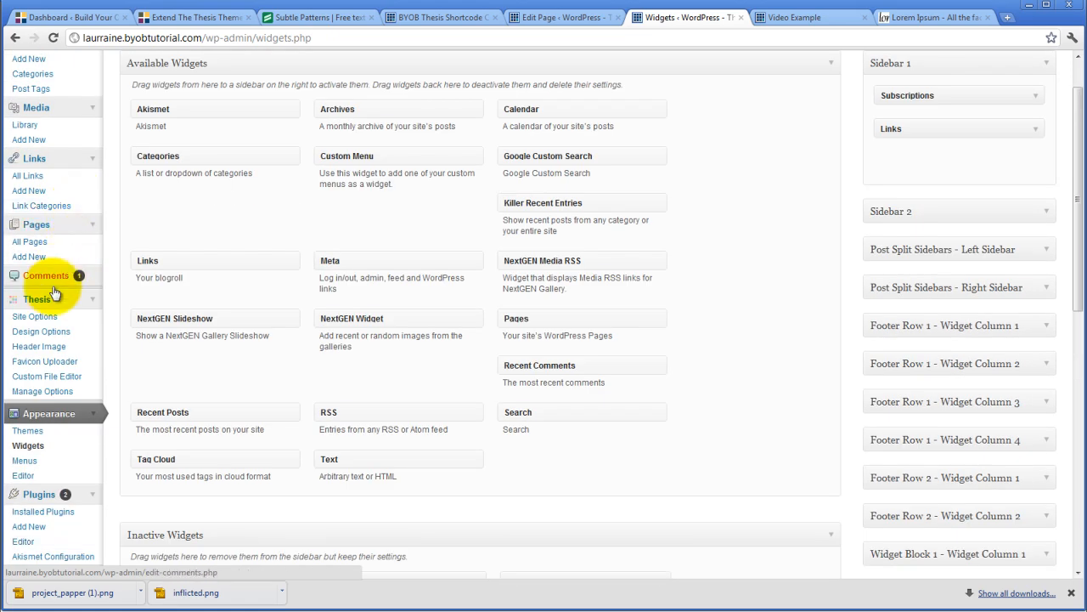
{"action": "left_click", "coordinate": [42, 376]}
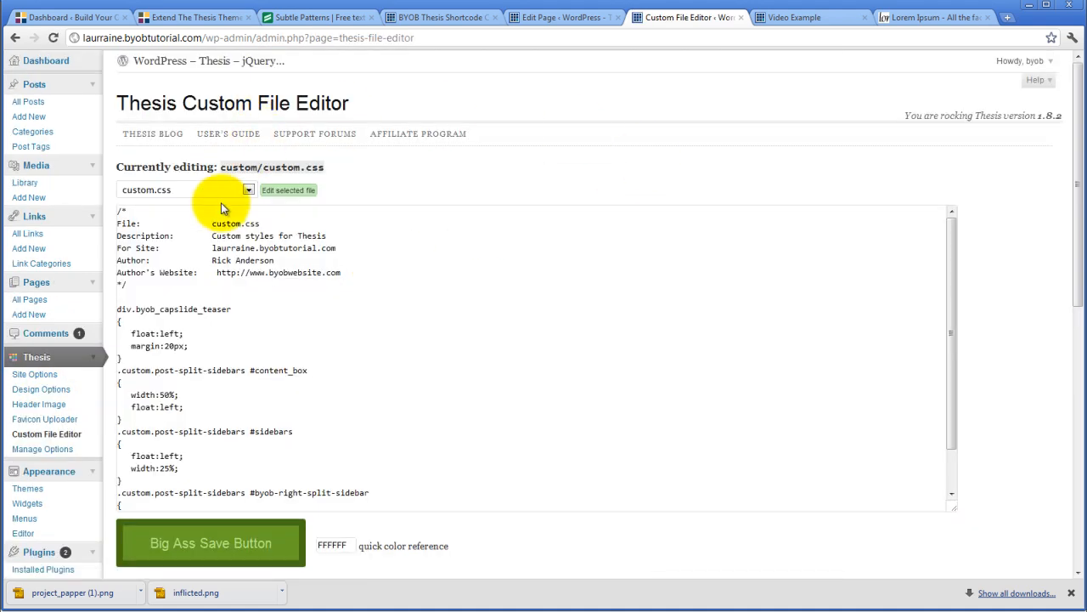
{"action": "left_click", "coordinate": [245, 192]}
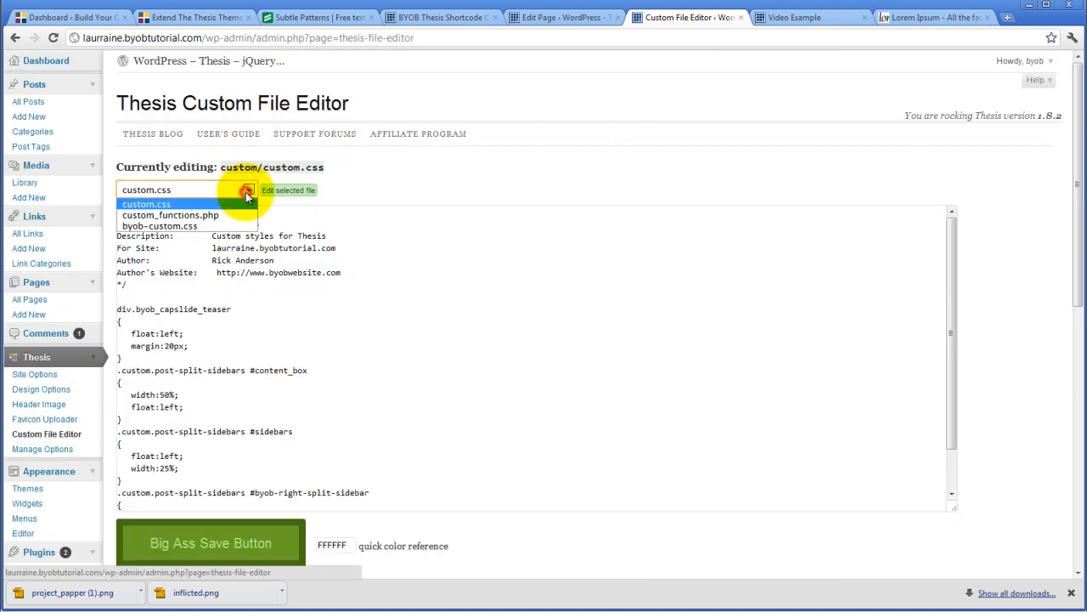
{"action": "left_click", "coordinate": [197, 223]}
{"action": "left_click", "coordinate": [293, 191]}
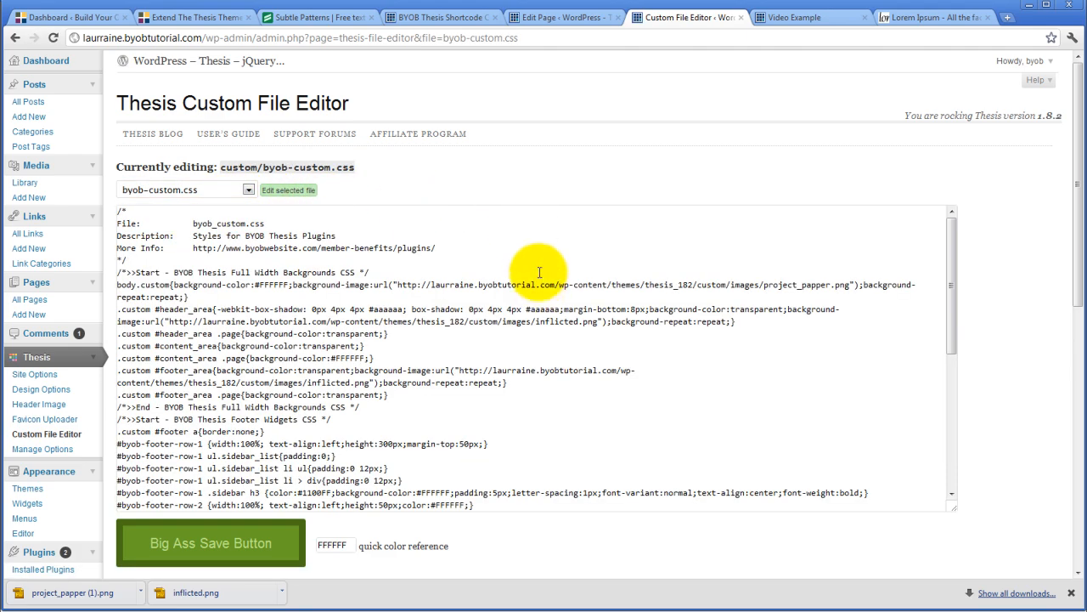
- Review the full width background, footer widget and shortcode content widget styles in byob-custom.css
{"action": "scroll", "coordinate": [540, 272], "scroll_direction": "down", "scroll_amount": 5}
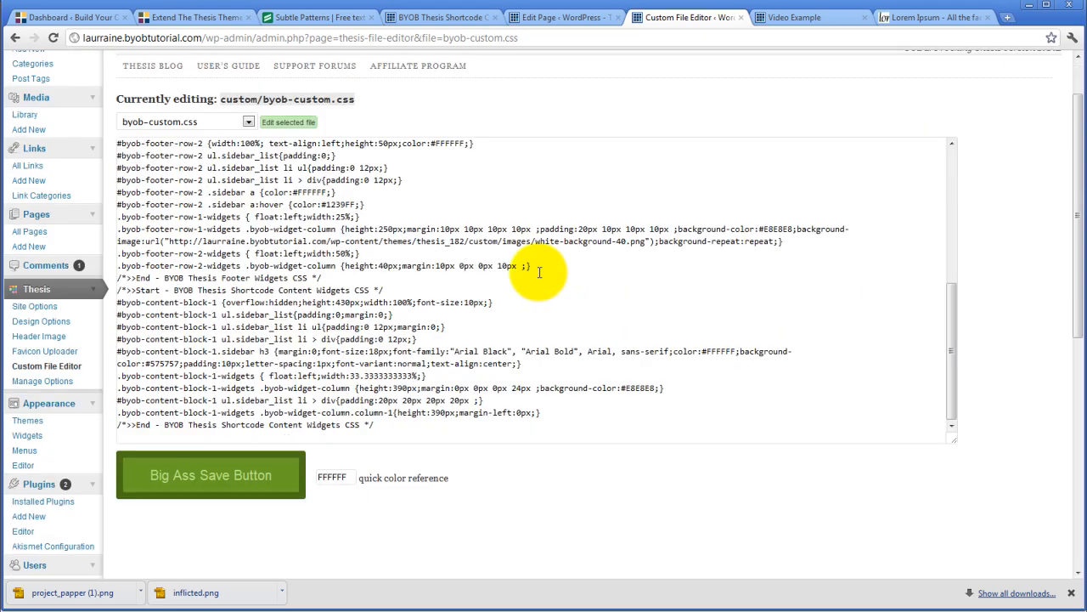
{"action": "left_click", "coordinate": [947, 281]}
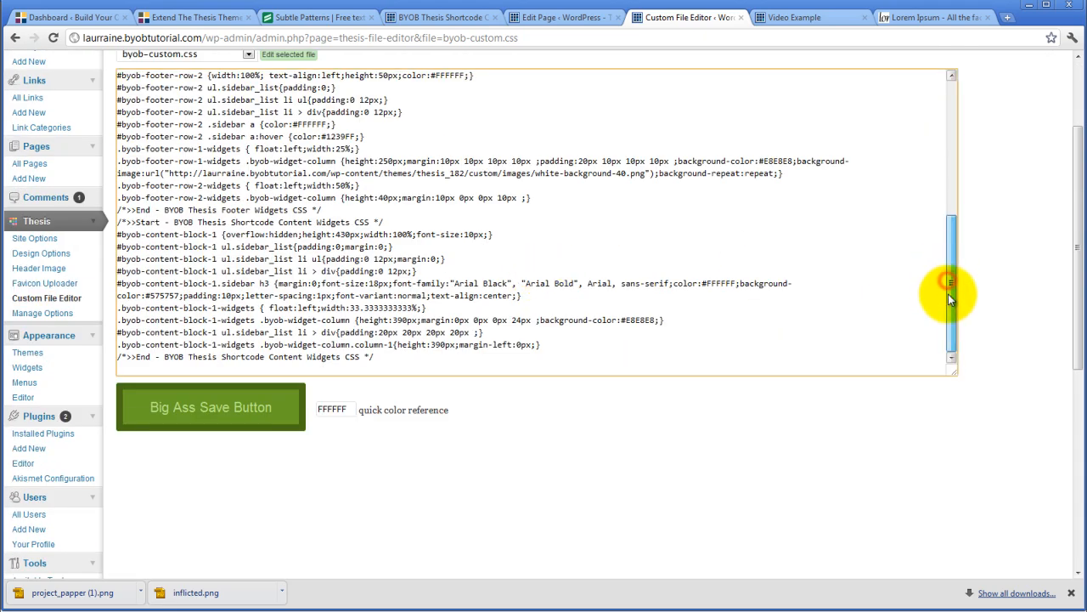
{"action": "left_click_drag", "start_coordinate": [950, 295], "coordinate": [936, 139]}
{"action": "scroll", "coordinate": [991, 204], "scroll_direction": "up", "scroll_amount": 3}
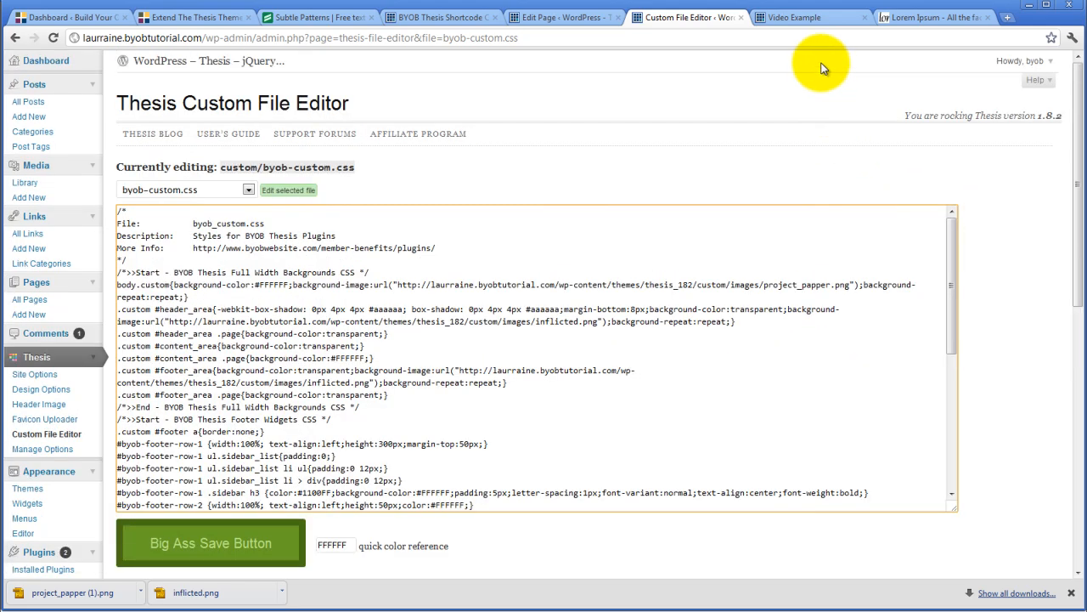
- Return to the Video Example page and examine its overall layout, from the header through the widget columns to the footer
{"action": "left_click", "coordinate": [791, 19]}
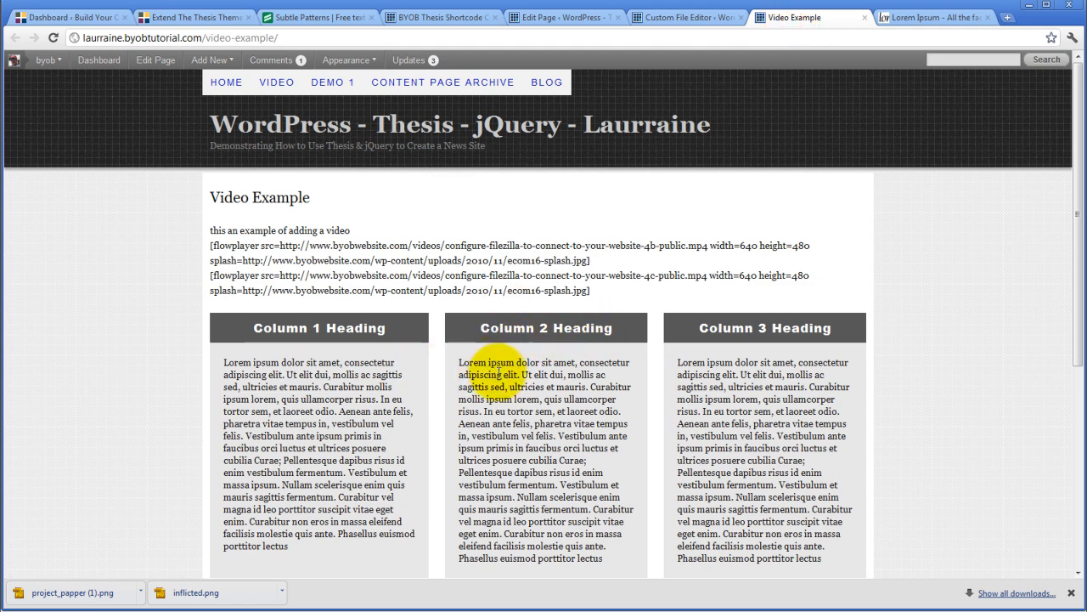
{"action": "scroll", "coordinate": [541, 422], "scroll_direction": "down", "scroll_amount": 3}
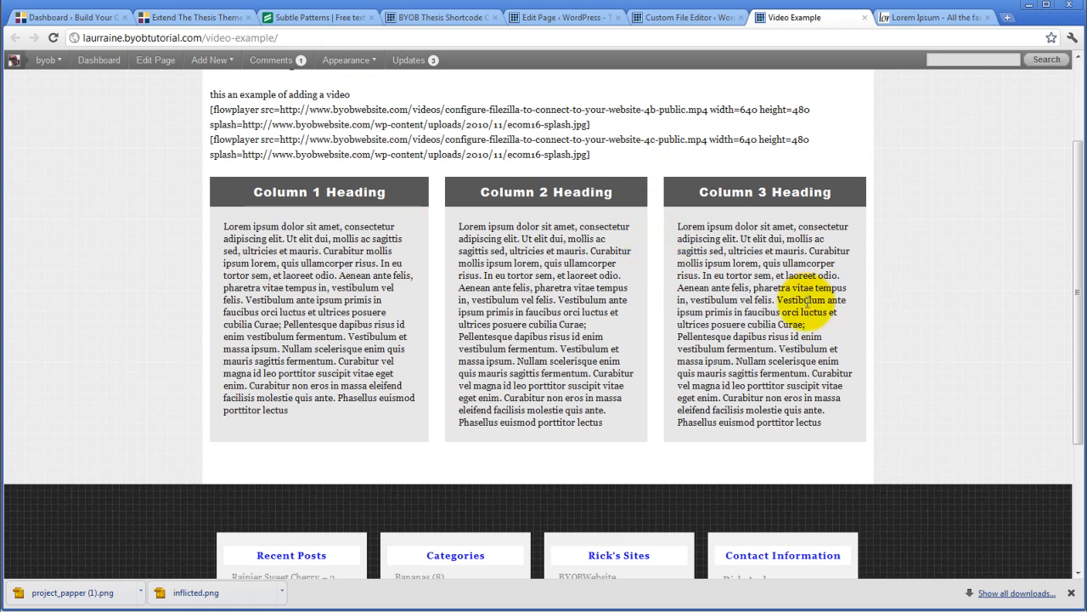
{"action": "scroll", "coordinate": [812, 288], "scroll_direction": "up", "scroll_amount": 3}
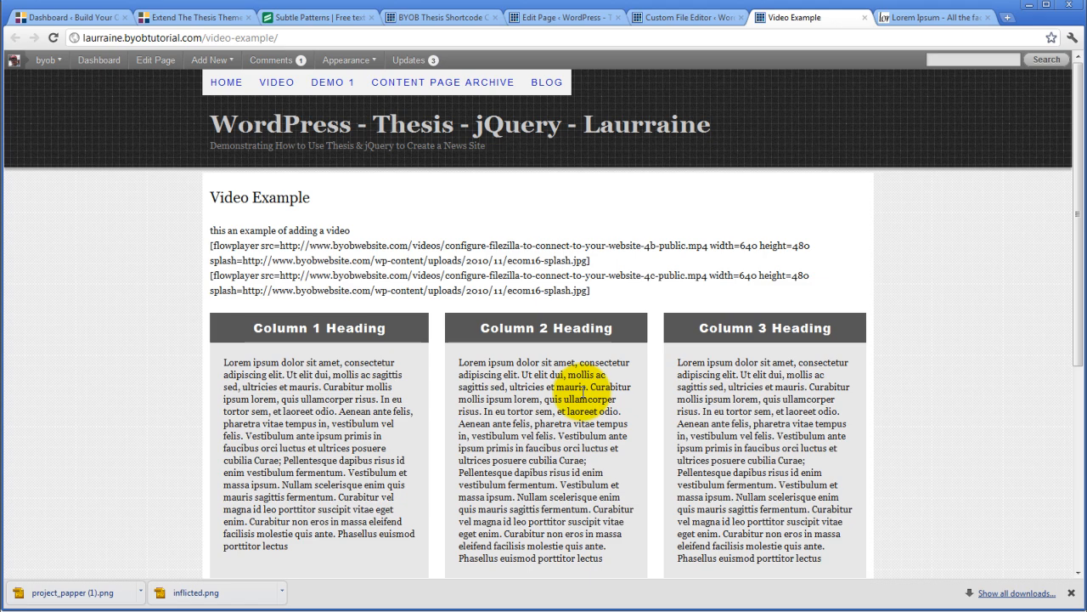
{"action": "scroll", "coordinate": [582, 396], "scroll_direction": "down", "scroll_amount": 3}
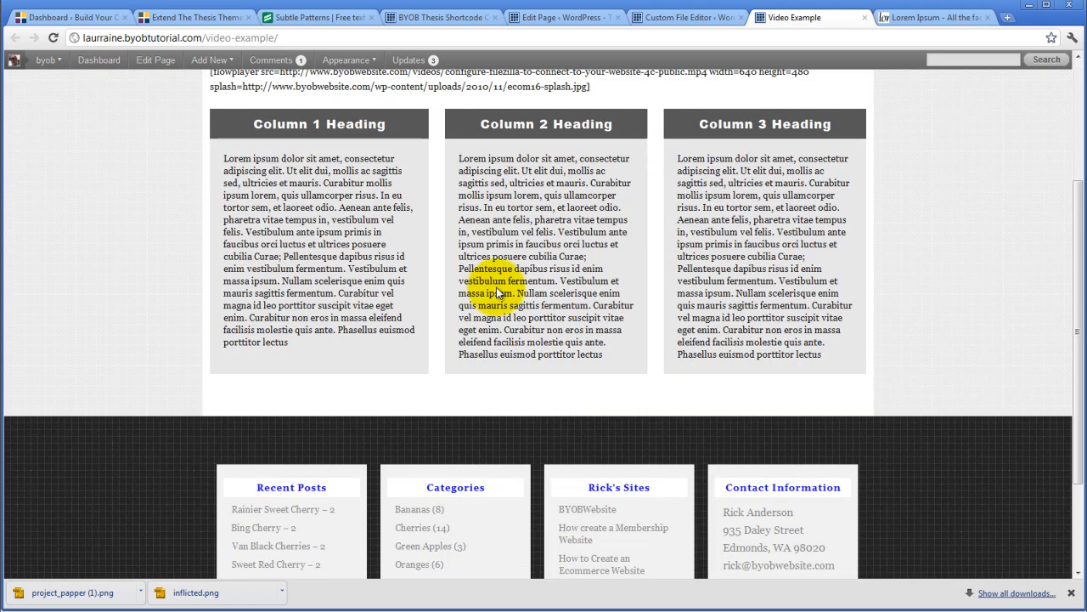
{"action": "scroll", "coordinate": [497, 293], "scroll_direction": "up", "scroll_amount": 3}
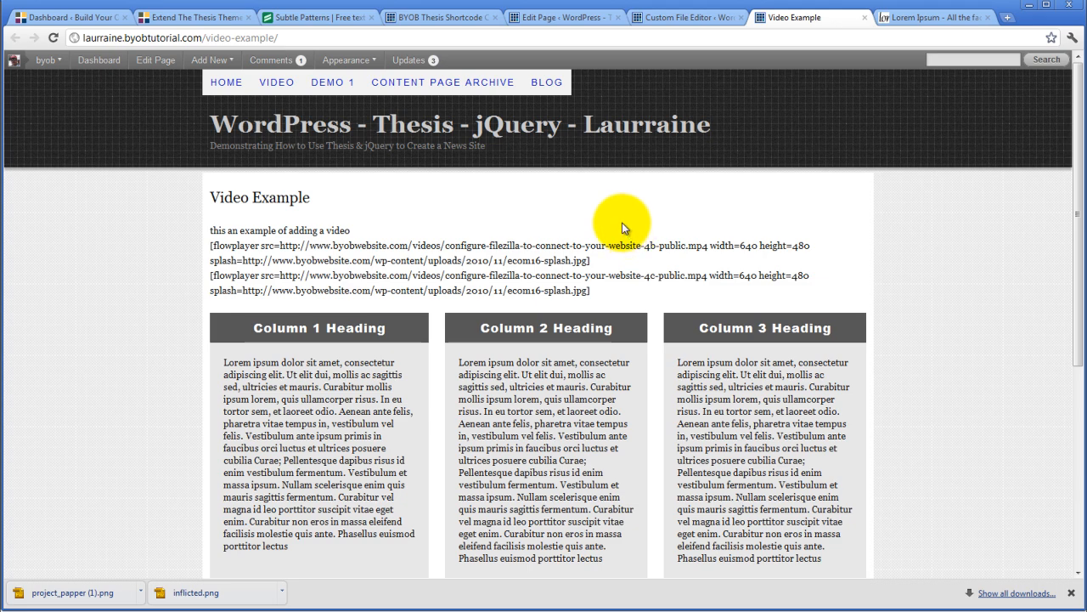
{"action": "scroll", "coordinate": [622, 223], "scroll_direction": "down", "scroll_amount": 4}
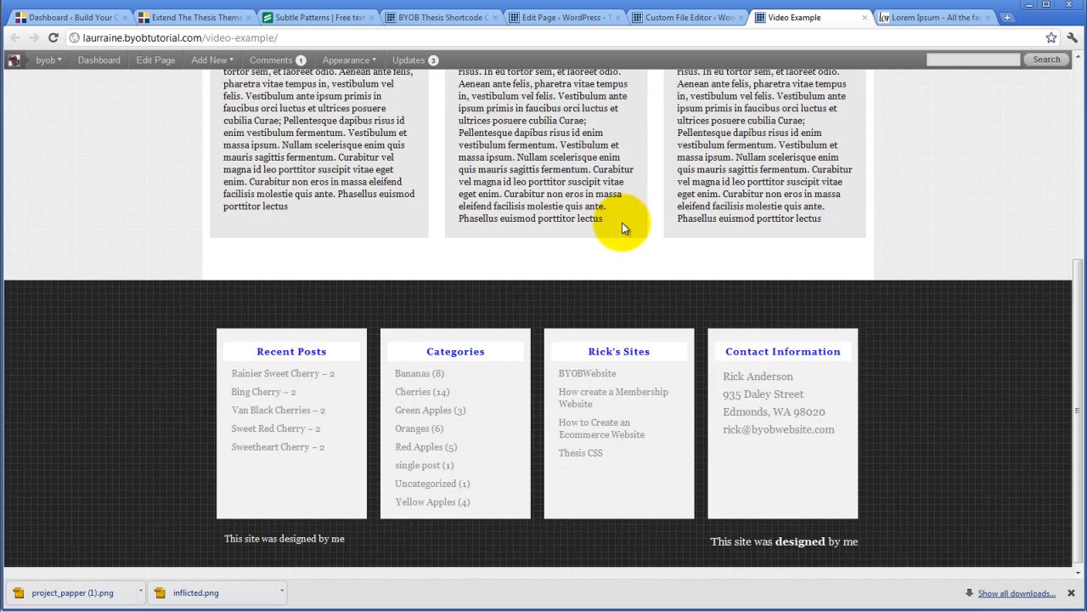
{"action": "scroll", "coordinate": [622, 223], "scroll_direction": "up", "scroll_amount": 5}
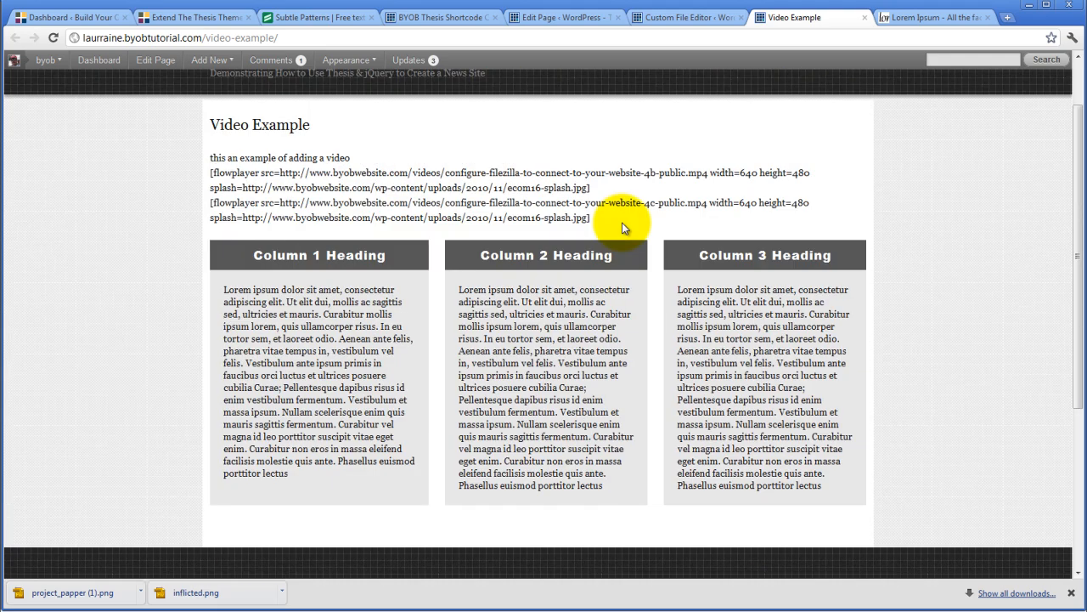